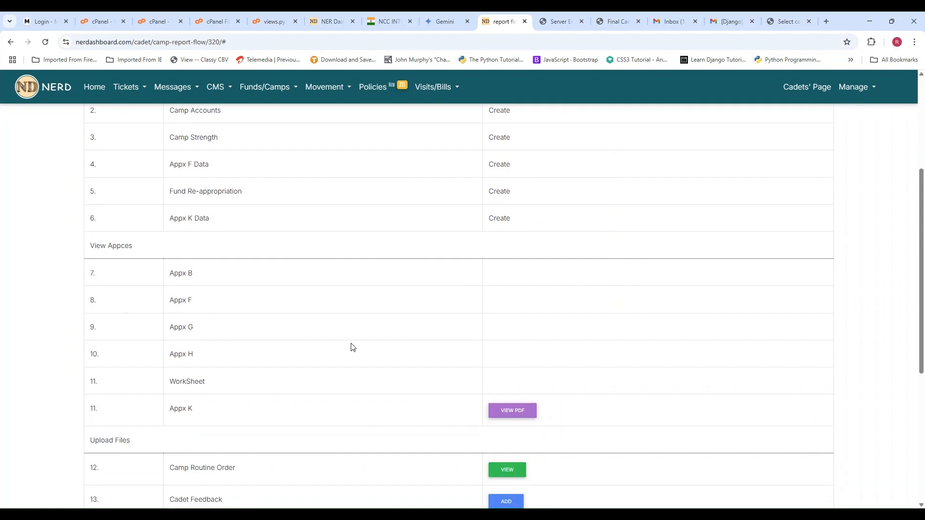
- Start creating the Camp Accounts entry of the CATC 1 report and look over its funds fields
{"action": "scroll", "coordinate": [369, 344], "scroll_direction": "up", "scroll_amount": 2}
{"action": "scroll", "coordinate": [297, 317], "scroll_direction": "up", "scroll_amount": 1}
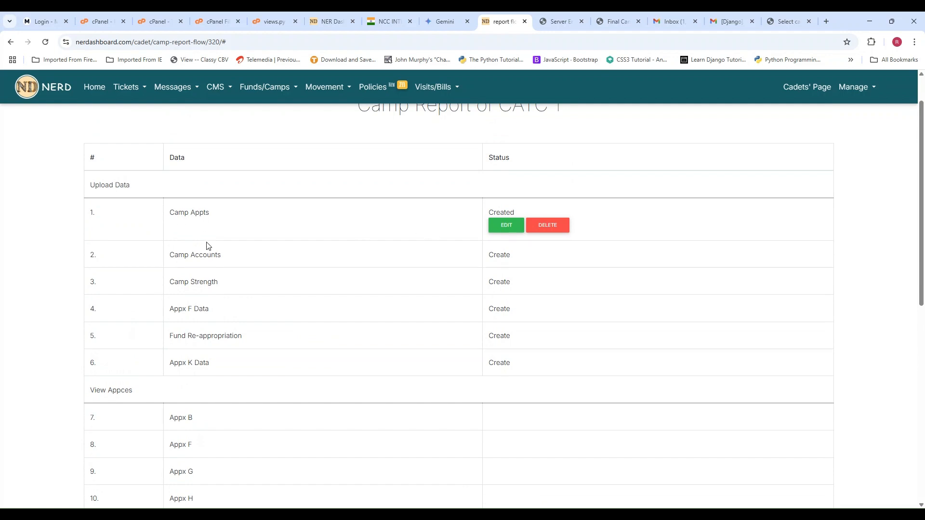
{"action": "left_click", "coordinate": [499, 256]}
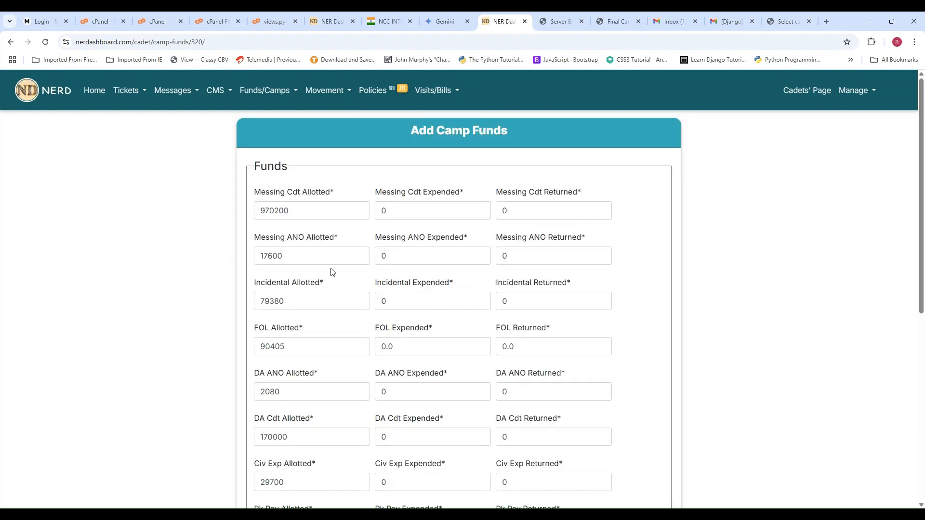
{"action": "scroll", "coordinate": [376, 246], "scroll_direction": "down", "scroll_amount": 7}
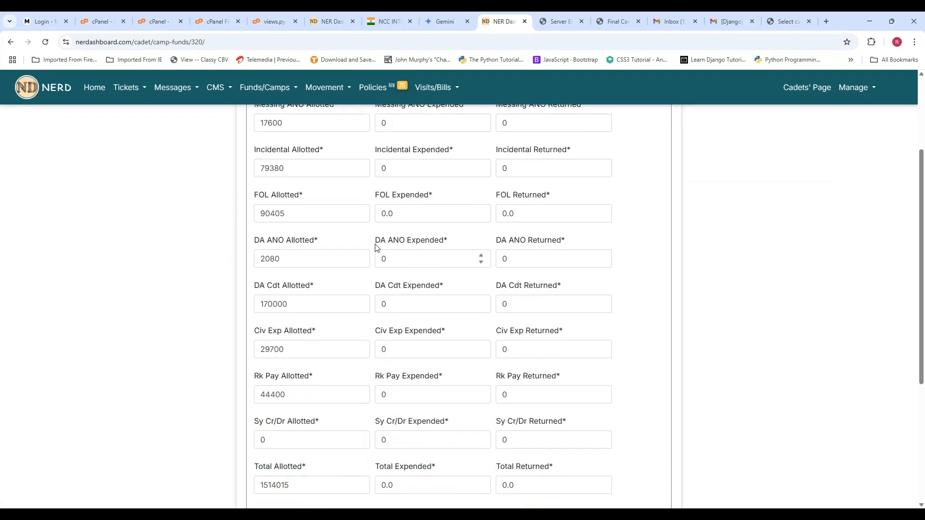
{"action": "scroll", "coordinate": [375, 244], "scroll_direction": "up", "scroll_amount": 7}
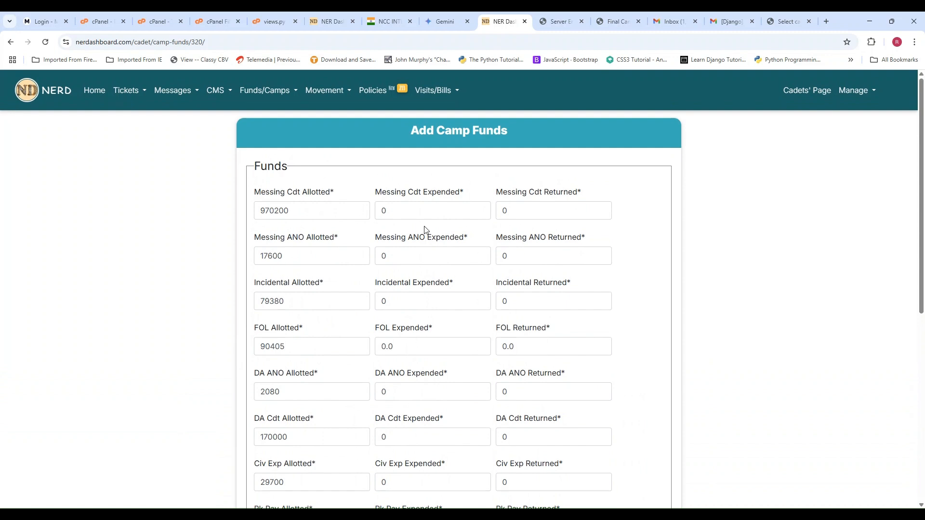
- Enter 970000 as the Messing Cdt Expended amount in the camp funds form
{"action": "double_click", "coordinate": [424, 212]}
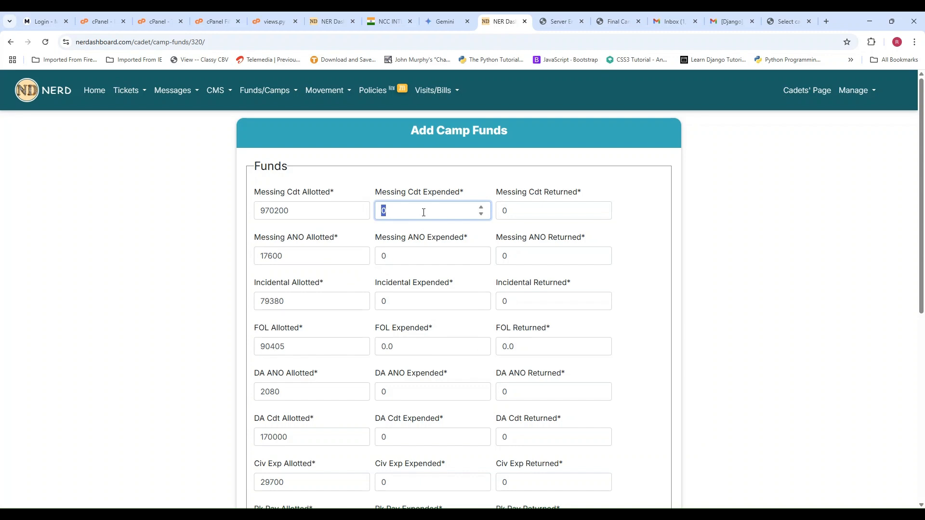
{"action": "type", "text": "970000"}
{"action": "key", "text": "Tab"}
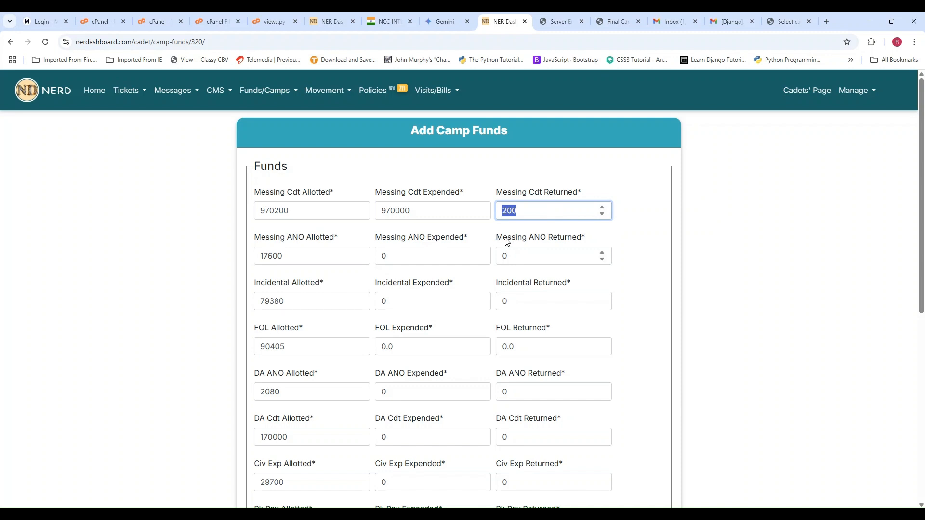
- Enter 17600 as the Messing ANO Expended amount in the camp funds form
{"action": "key", "text": "Tab"}
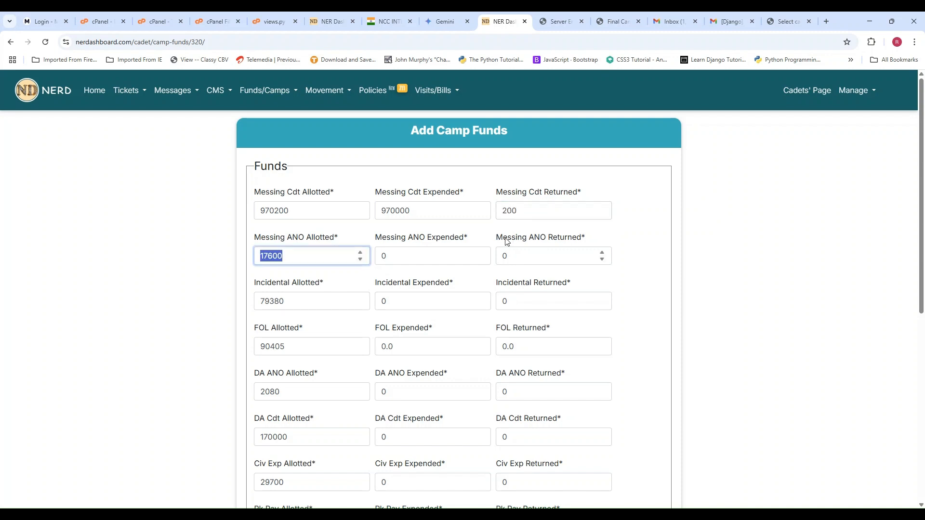
{"action": "key", "text": "Tab"}
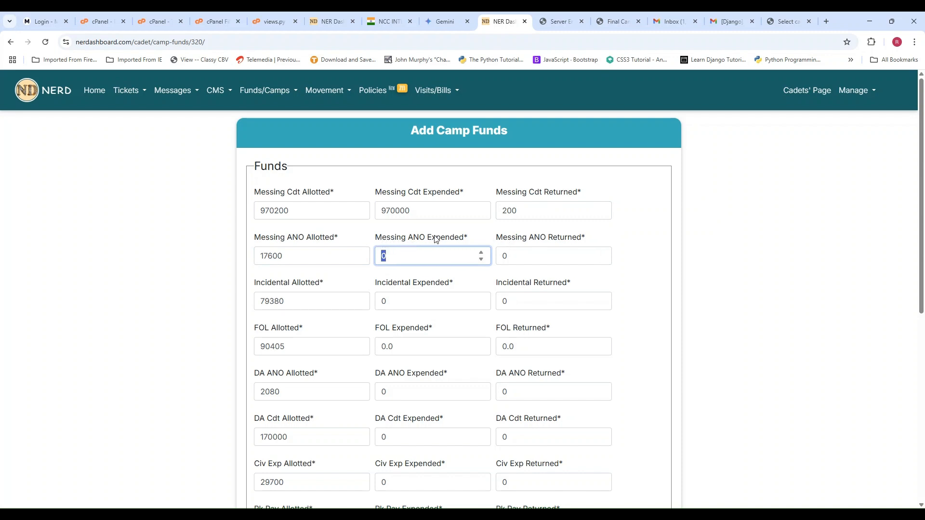
{"action": "type", "text": "17600"}
{"action": "key", "text": "Tab"}
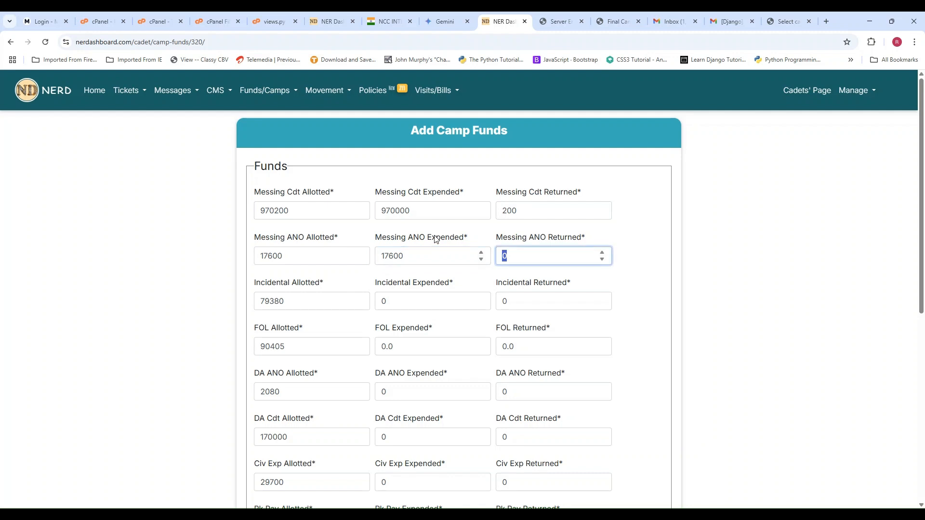
- Keep the Messing ANO Returned amount and enter 79300 as the Incidental Expended amount
{"action": "key", "text": "Tab"}
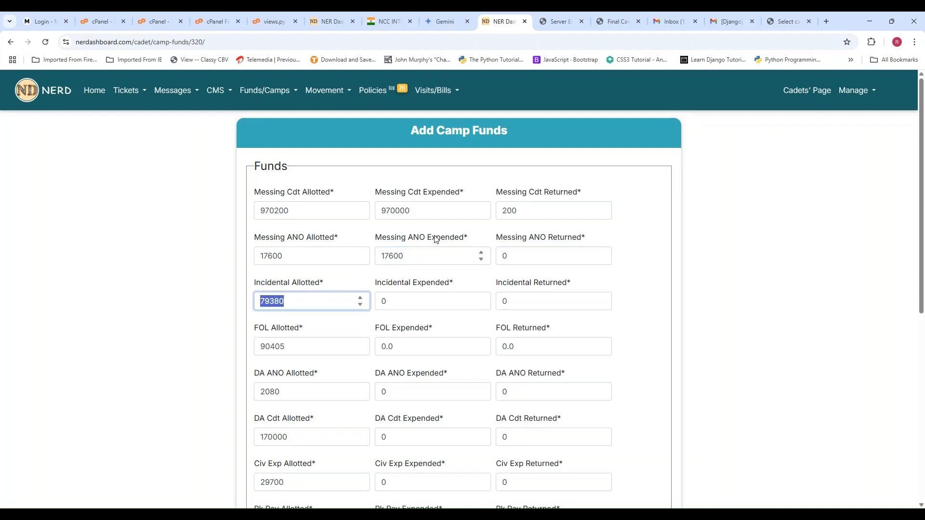
{"action": "key", "text": "Tab"}
{"action": "type", "text": "7"}
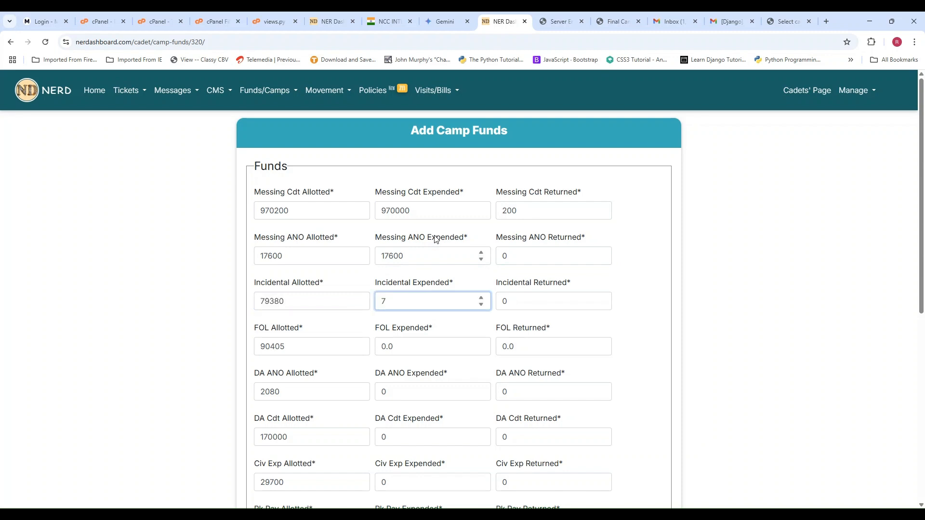
{"action": "type", "text": "9300"}
{"action": "key", "text": "Tab"}
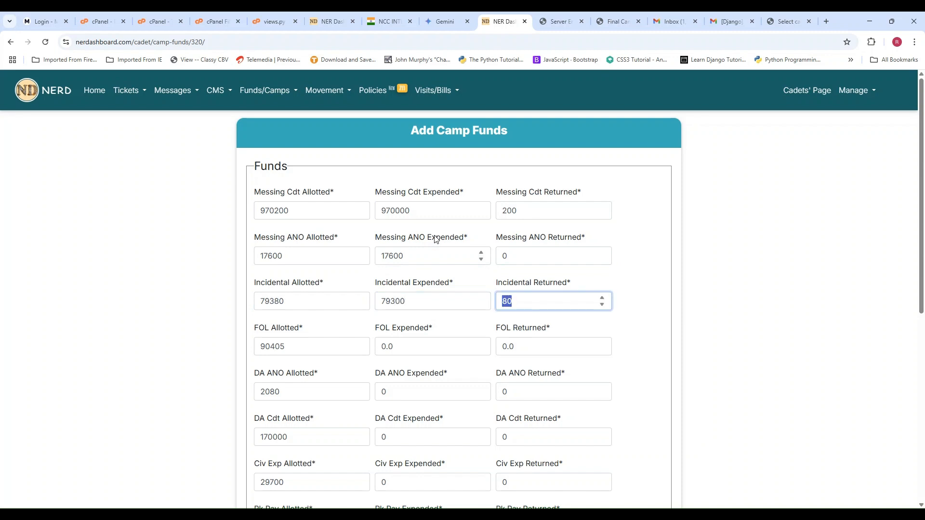
- Enter 90400 as the FOL Expended amount in the camp funds form
{"action": "key", "text": "Tab"}
{"action": "key", "text": "Tab"}
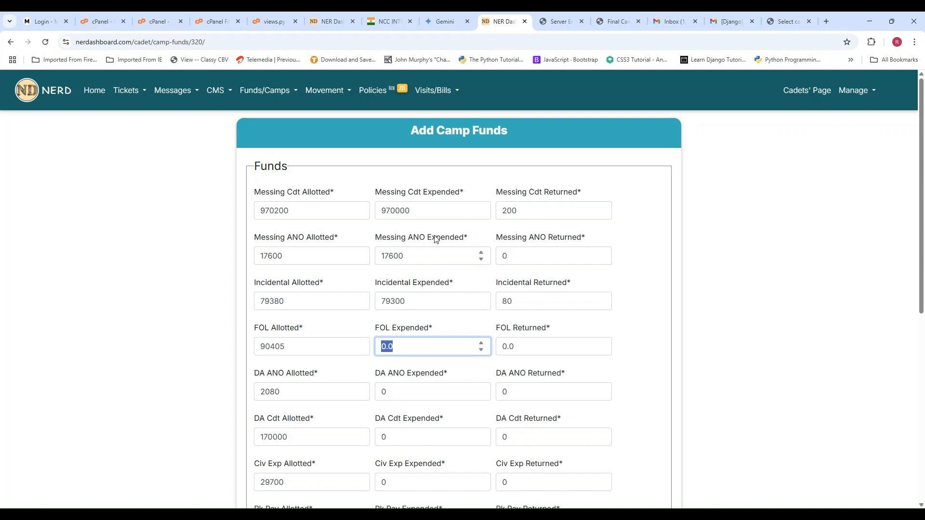
{"action": "type", "text": "90400"}
{"action": "key", "text": "Tab"}
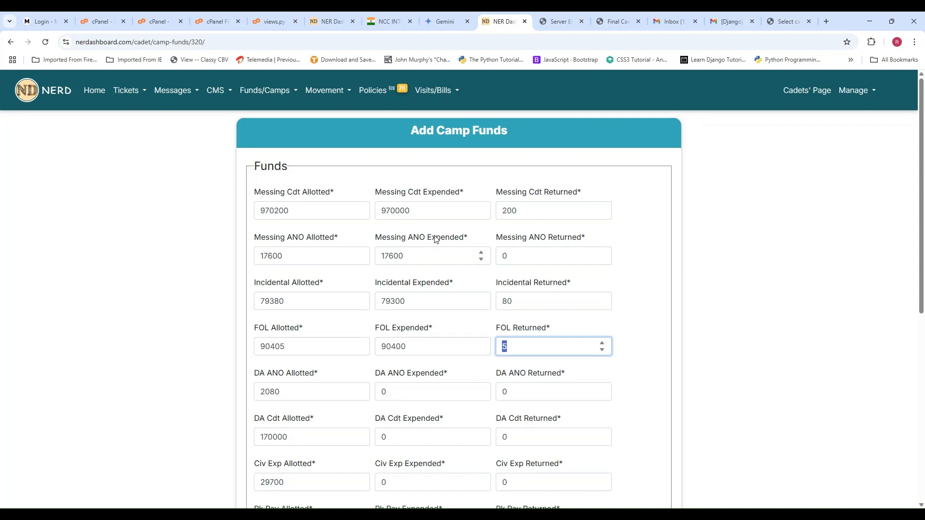
- Enter 2080 as the DA ANO Expended amount and move on to the DA Cdt row
{"action": "key", "text": "Tab"}
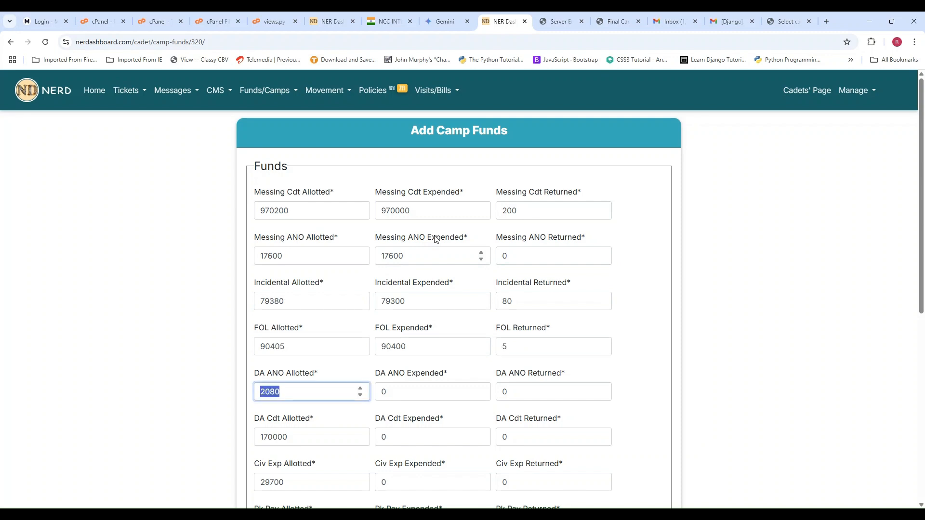
{"action": "key", "text": "Tab"}
{"action": "type", "text": "202"}
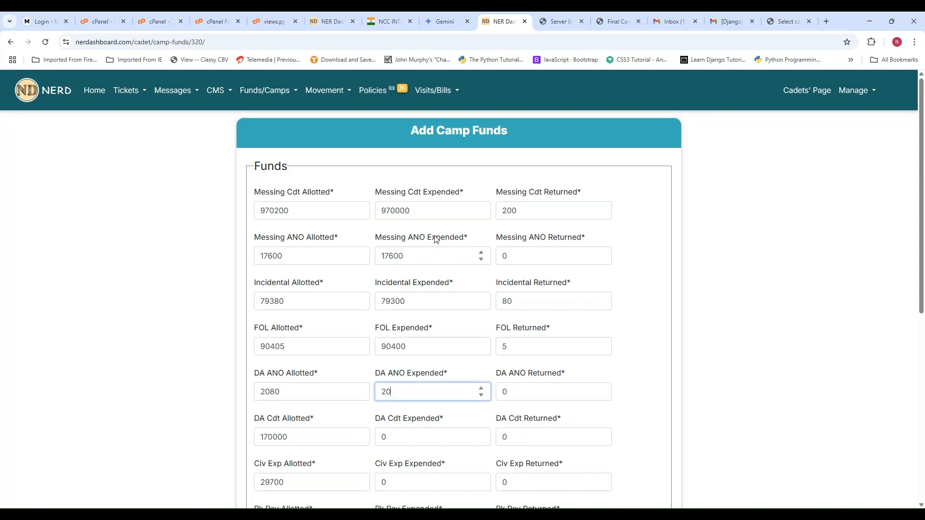
{"action": "key", "text": "BackSpace"}
{"action": "type", "text": "80"}
{"action": "key", "text": "Tab"}
{"action": "key", "text": "Tab"}
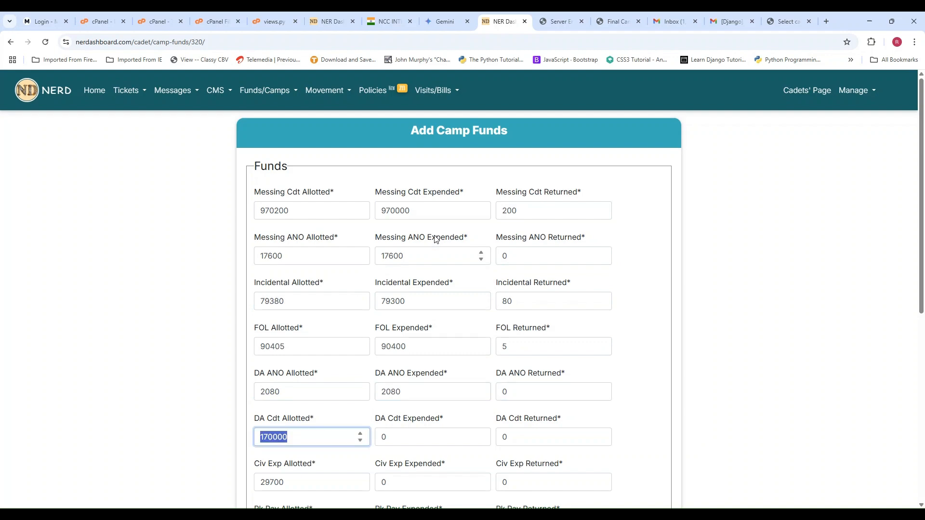
{"action": "scroll", "coordinate": [434, 236], "scroll_direction": "down", "scroll_amount": 5}
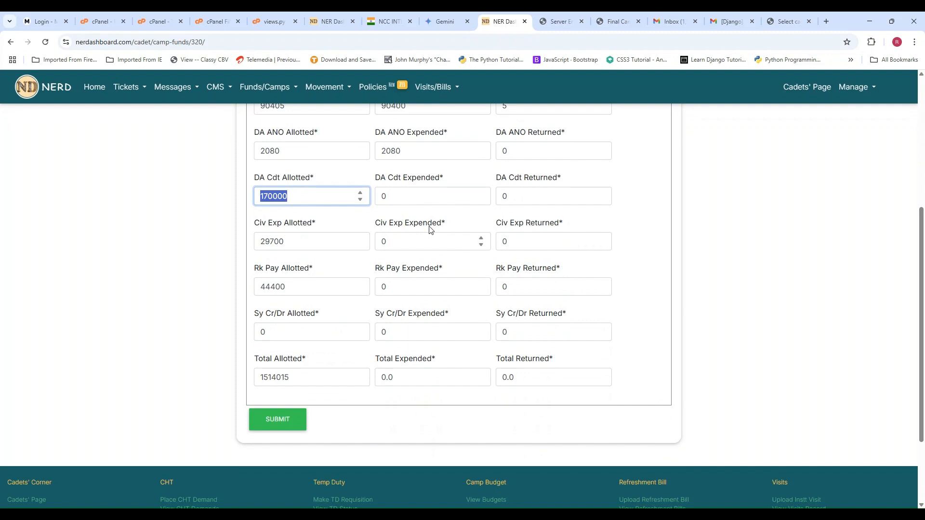
{"action": "type", "text": "170"}
{"action": "key", "text": "BackSpace"}
{"action": "key", "text": "BackSpace"}
{"action": "key", "text": "BackSpace"}
{"action": "type", "text": "170000"}
- Enter 170000 as the DA Cdt Expended amount in the camp funds form
{"action": "key", "text": "Tab"}
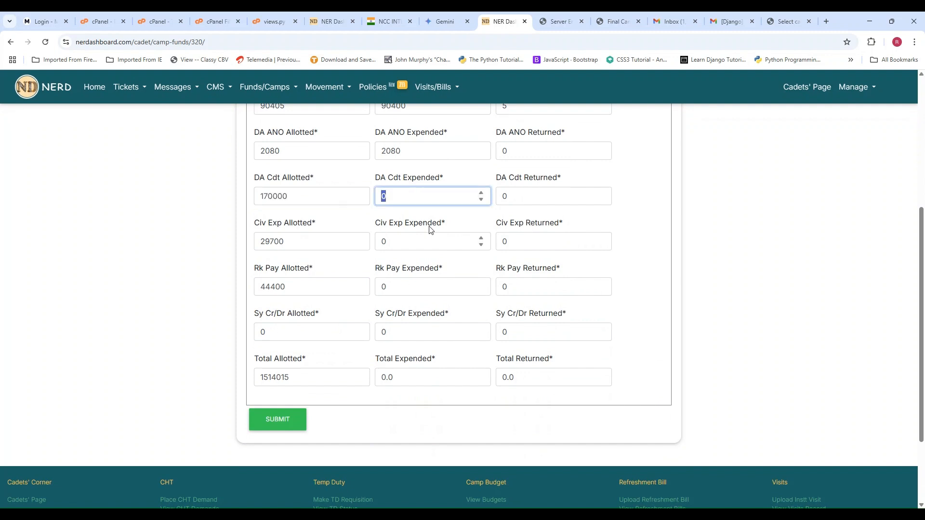
{"action": "type", "text": "170000"}
{"action": "key", "text": "Tab"}
- Enter 29700 as the Civ Exp Expended amount in the camp funds form
{"action": "key", "text": "Tab"}
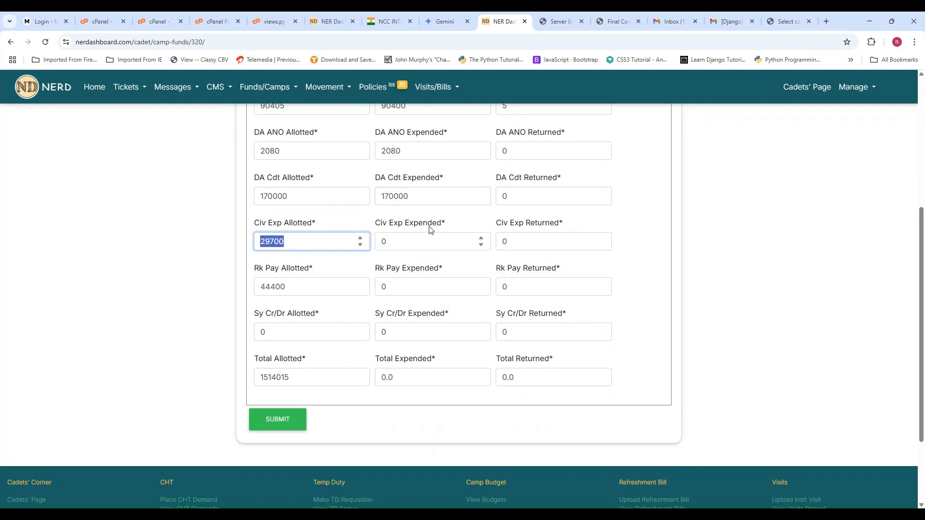
{"action": "key", "text": "Tab"}
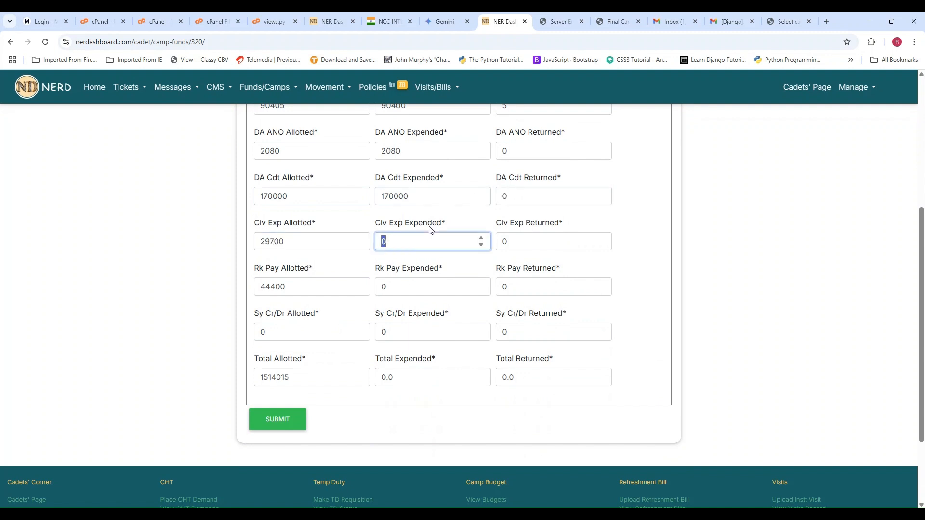
{"action": "type", "text": "29700"}
{"action": "key", "text": "Tab"}
{"action": "key", "text": "Tab"}
- Enter 44400 as the Rk Pay Expended amount in the camp funds form
{"action": "key", "text": "Tab"}
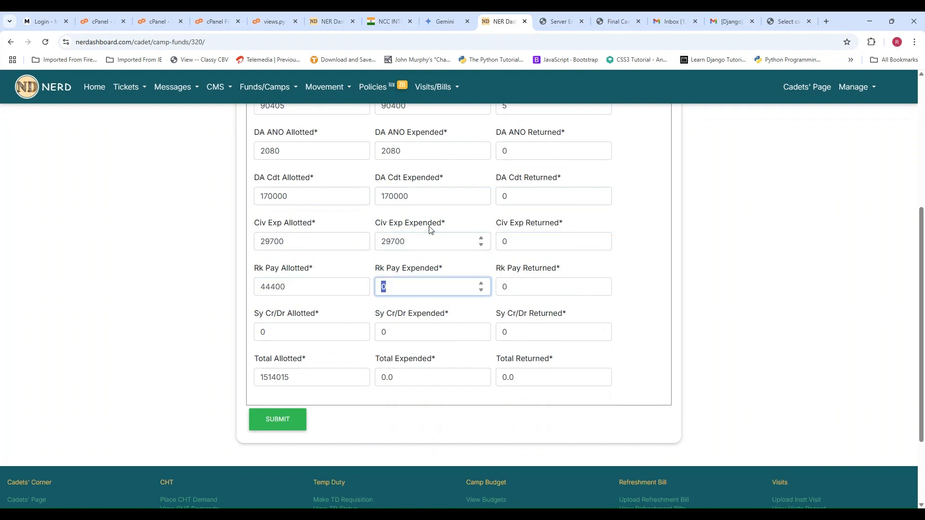
{"action": "type", "text": "44400"}
- Enter 450 as the Sy Cr/Dr Allotted amount and leave its expended amount as it is
{"action": "key", "text": "Tab"}
{"action": "key", "text": "Tab"}
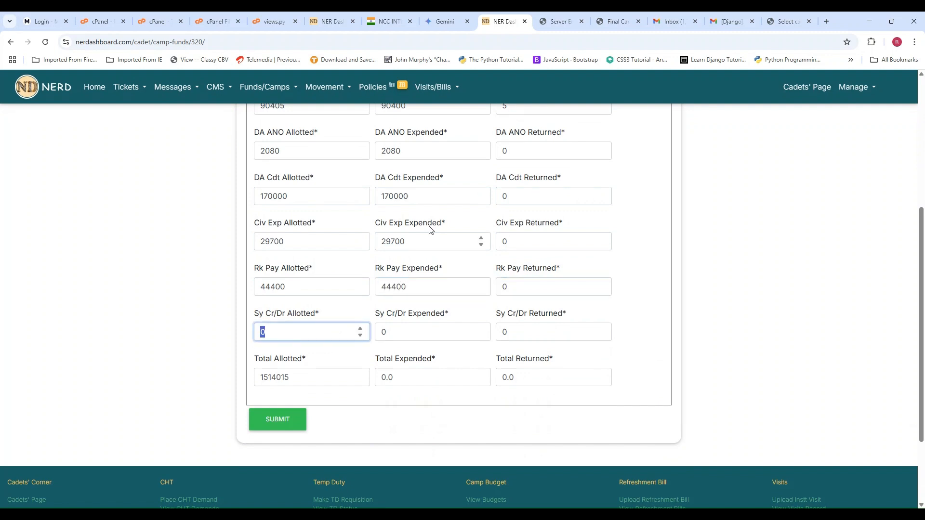
{"action": "type", "text": "450"}
{"action": "key", "text": "Tab"}
{"action": "key", "text": "Tab"}
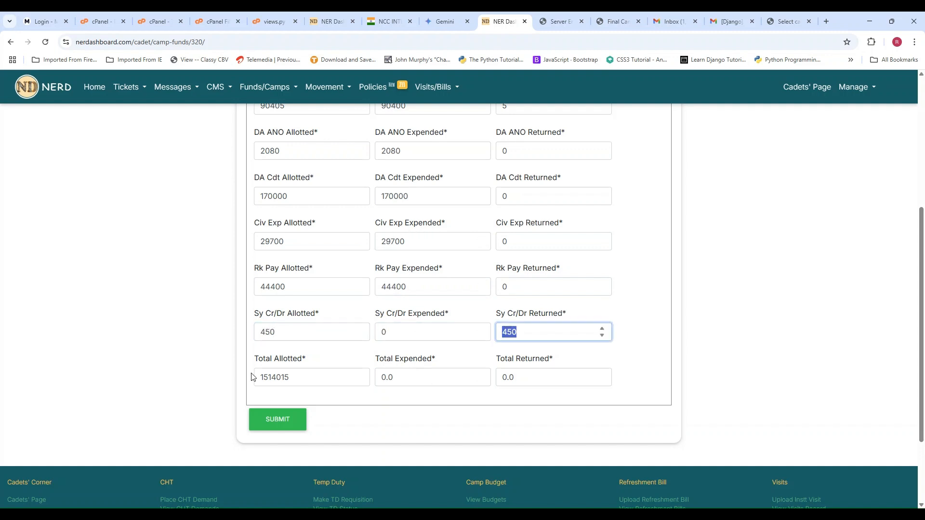
- Calculate the Total Expended and Total Returned amounts and submit the camp funds form
{"action": "double_click", "coordinate": [433, 380]}
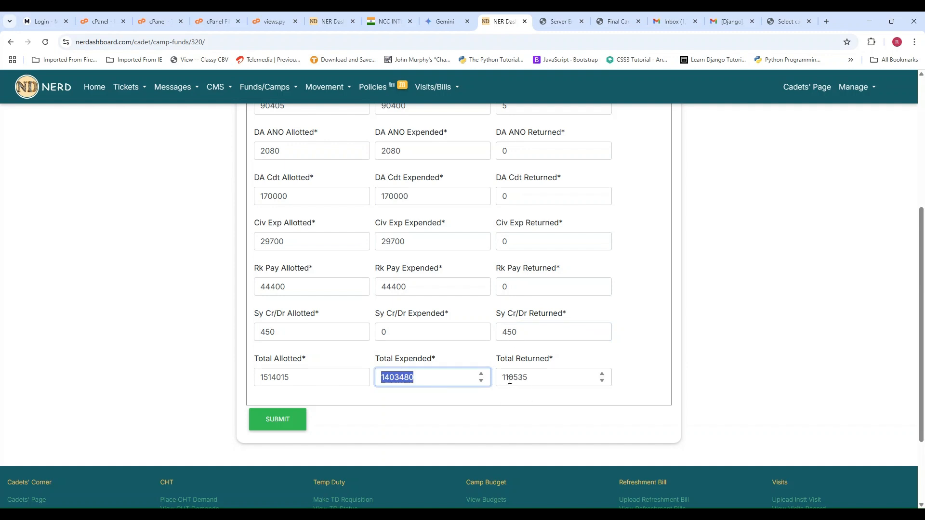
{"action": "left_click", "coordinate": [526, 395]}
{"action": "left_click", "coordinate": [278, 426]}
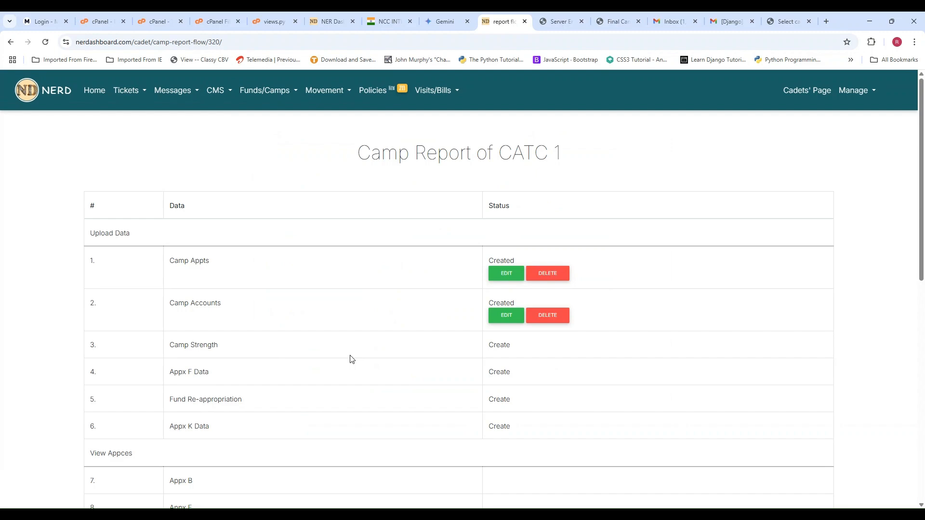
- Reopen the saved Camp Accounts entry for editing, check its amounts and submit it without changes
{"action": "left_click", "coordinate": [503, 316]}
{"action": "scroll", "coordinate": [432, 343], "scroll_direction": "down", "scroll_amount": 7}
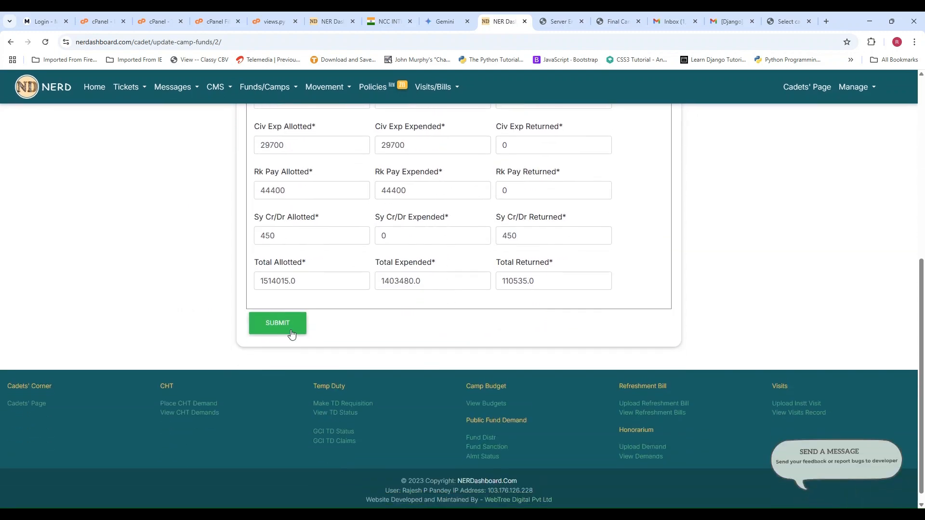
{"action": "left_click", "coordinate": [279, 329]}
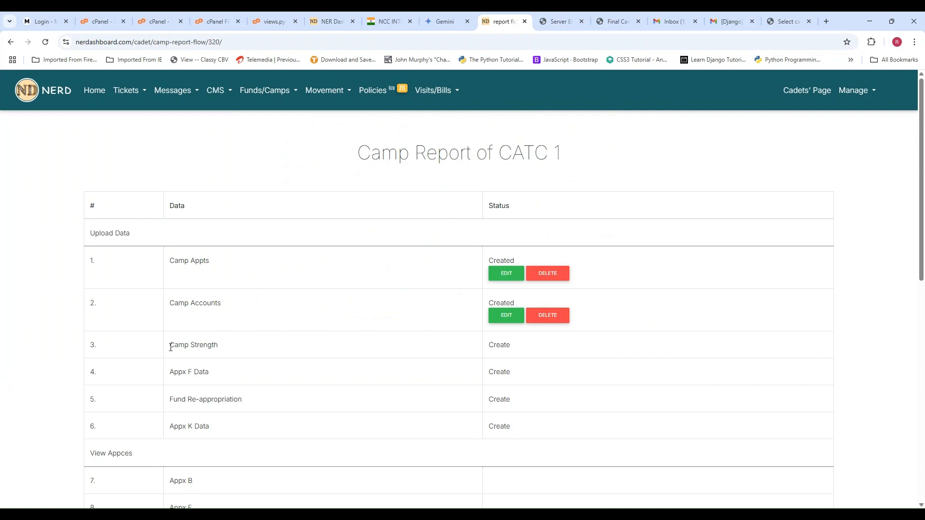
- Start creating the Camp Strength entry with group Guwahati and unit 64 Assam Girls Bn NCC
{"action": "left_click", "coordinate": [499, 346]}
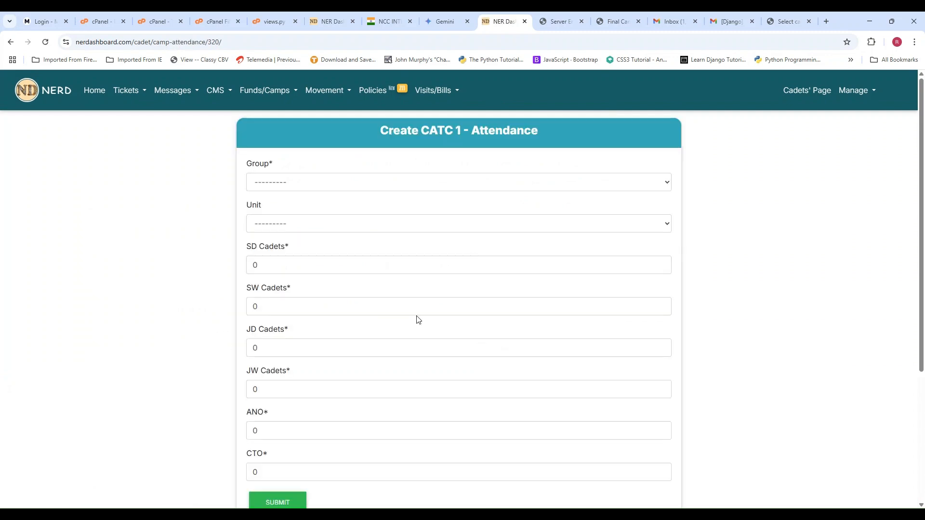
{"action": "left_click", "coordinate": [291, 188]}
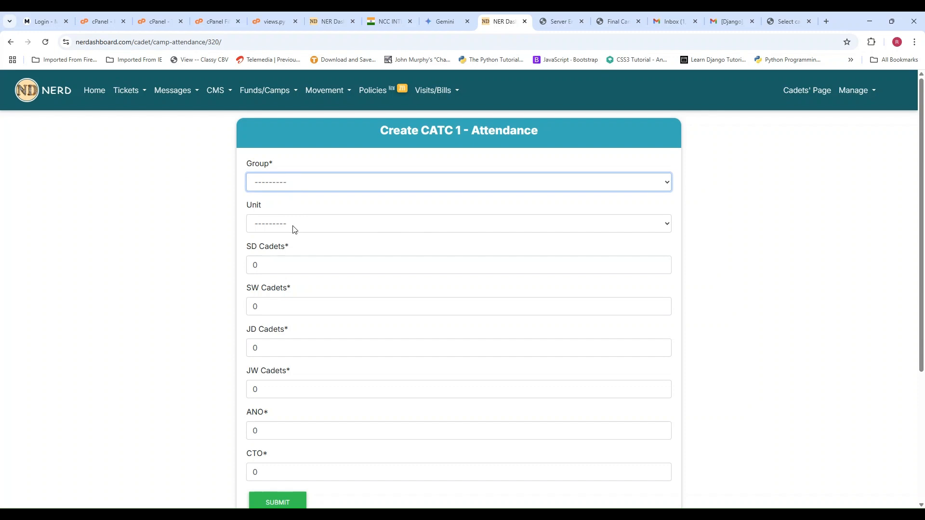
{"action": "key", "text": "Down"}
{"action": "key", "text": "Tab"}
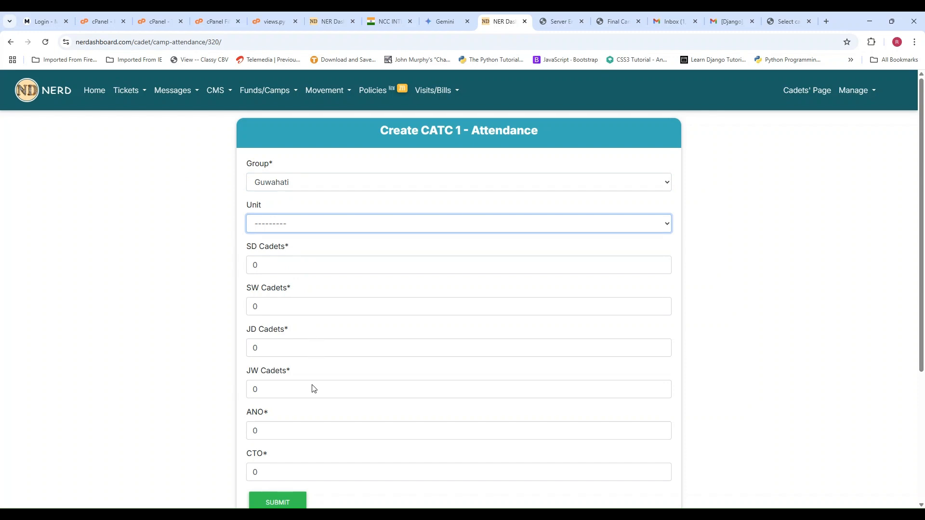
{"action": "key", "text": "Down"}
- Enter 200 SD Cadets and 25 SW Cadets in the CATC 1 attendance form
{"action": "left_click", "coordinate": [267, 262]}
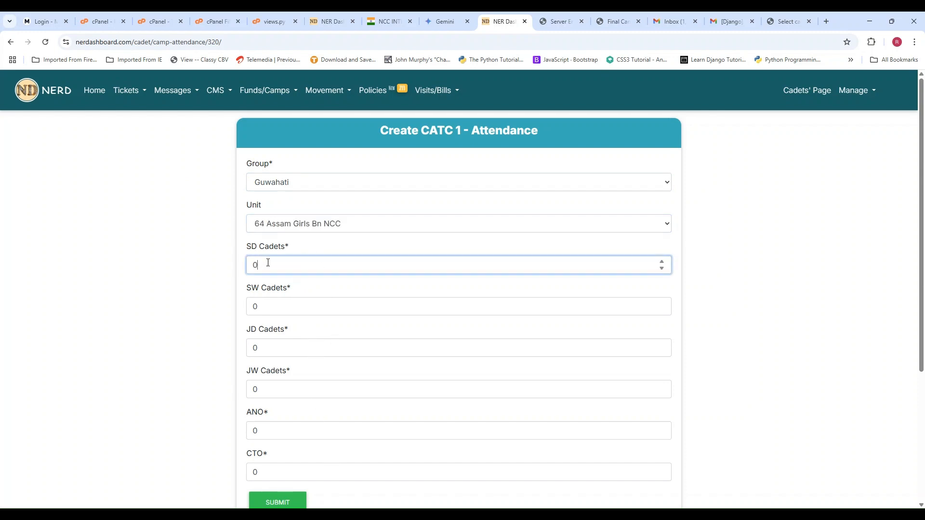
{"action": "left_click_drag", "start_coordinate": [268, 262], "coordinate": [241, 269]}
{"action": "type", "text": "200"}
{"action": "key", "text": "Tab"}
{"action": "type", "text": "25"}
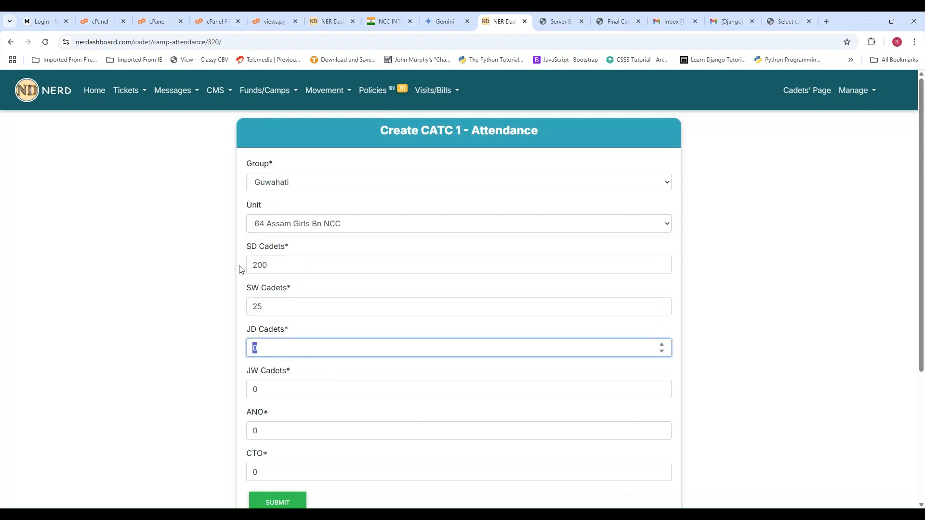
- Enter 75 JD Cadets and 50 JW Cadets in the CATC 1 attendance form
{"action": "type", "text": "75"}
{"action": "key", "text": "Tab"}
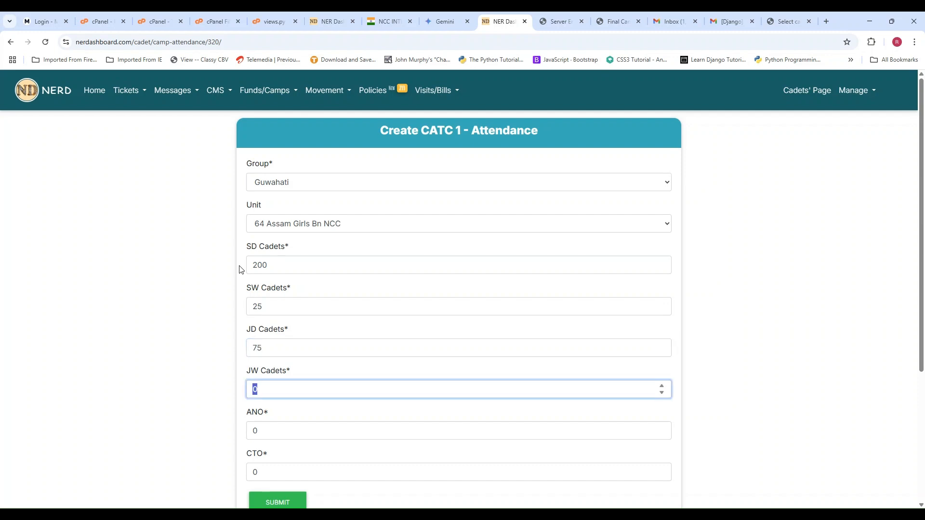
{"action": "type", "text": "35"}
{"action": "type", "text": "0"}
{"action": "key", "text": "Tab"}
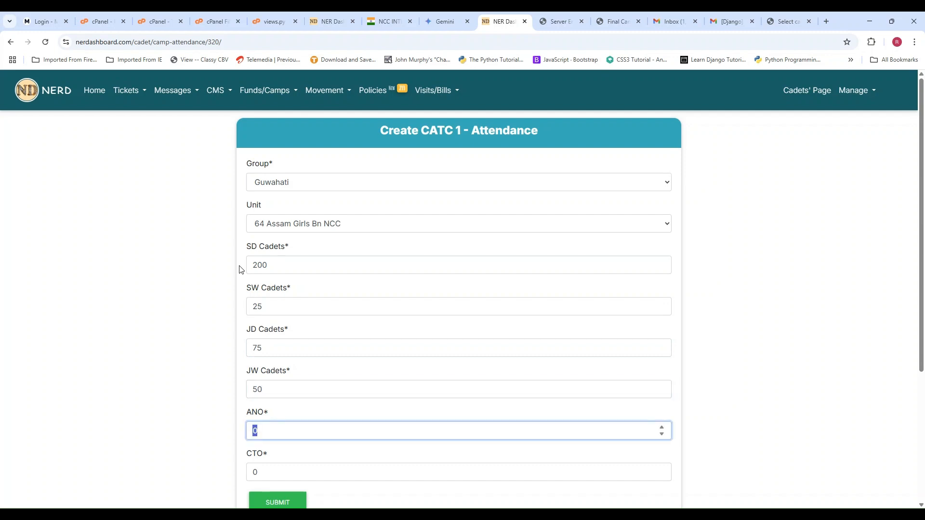
- Enter 6 ANO and 2 CTO in the CATC 1 attendance form and submit the entry
{"action": "type", "text": "6"}
{"action": "key", "text": "Tab"}
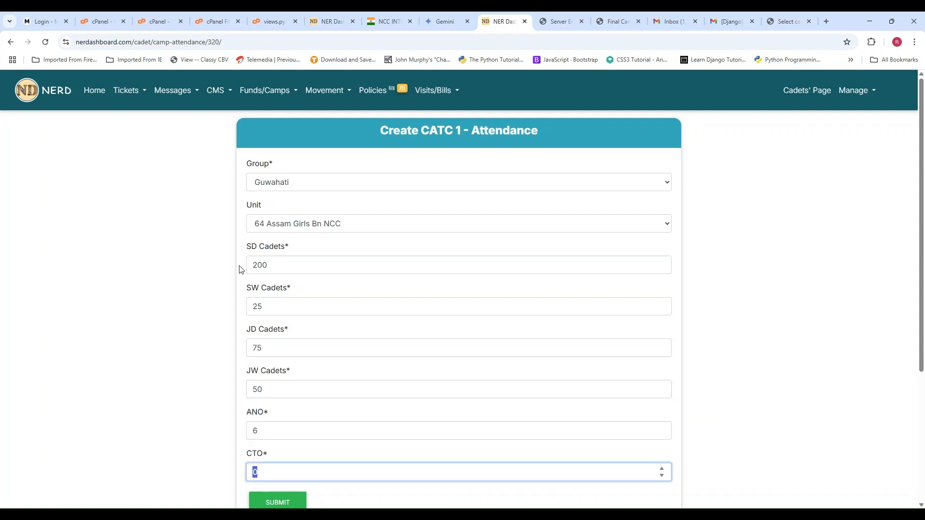
{"action": "type", "text": "2"}
{"action": "scroll", "coordinate": [248, 366], "scroll_direction": "down", "scroll_amount": 1}
{"action": "left_click", "coordinate": [281, 458]}
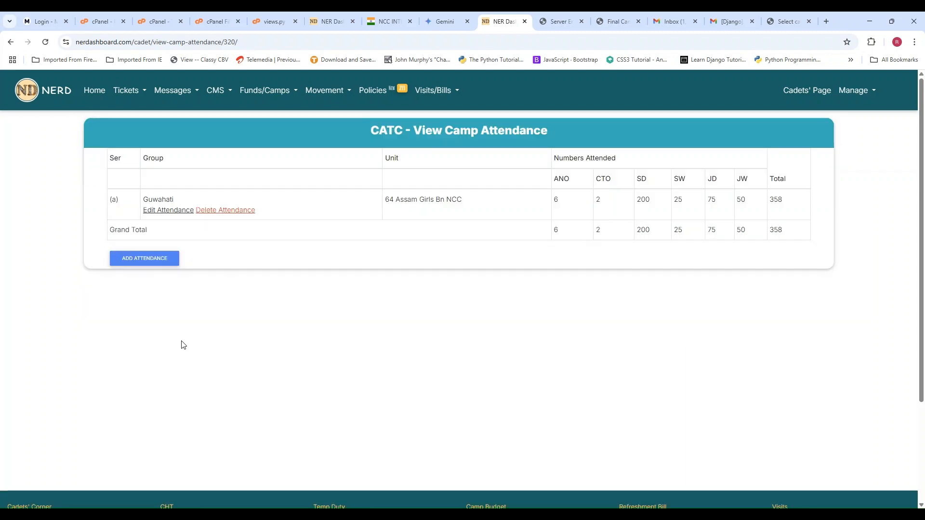
- Start a second attendance entry with group Guwahati and unit 48 Assam Naval Unit NCC
{"action": "left_click", "coordinate": [144, 262]}
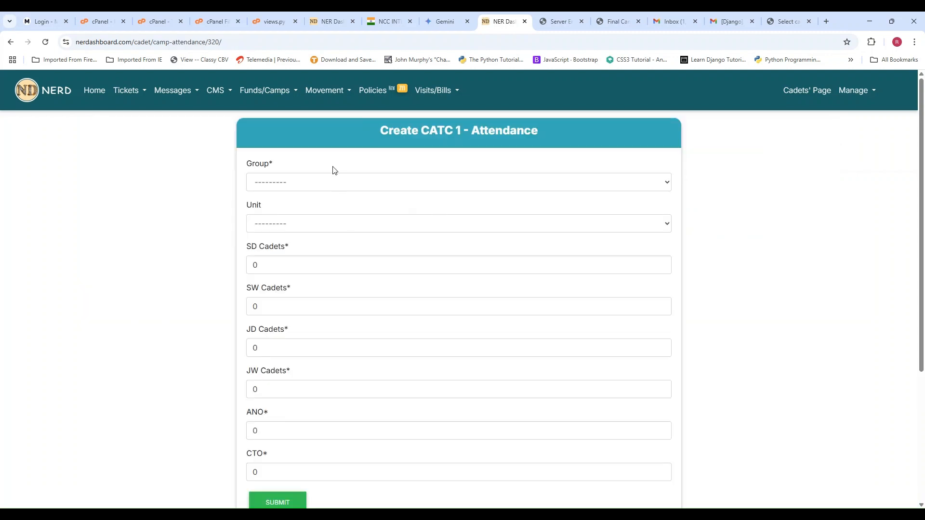
{"action": "left_click", "coordinate": [330, 183]}
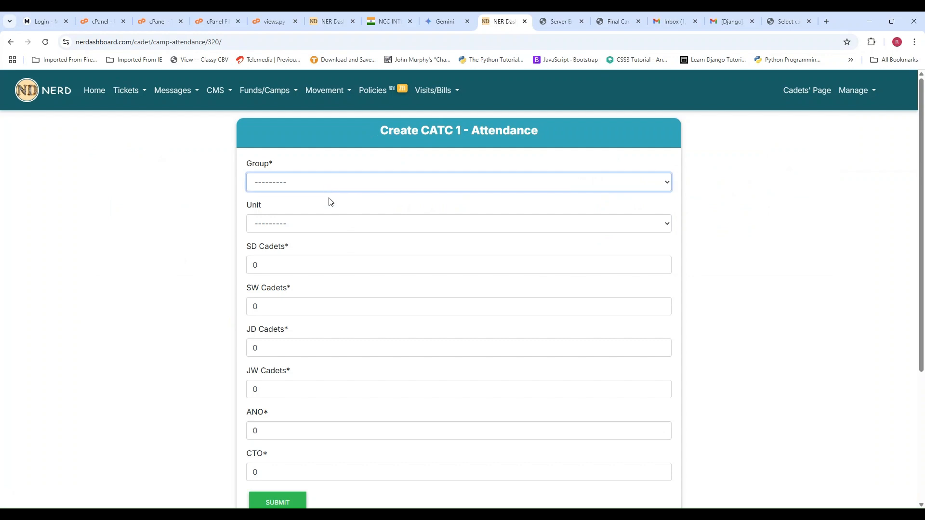
{"action": "left_click", "coordinate": [324, 242]}
{"action": "left_click", "coordinate": [350, 230]}
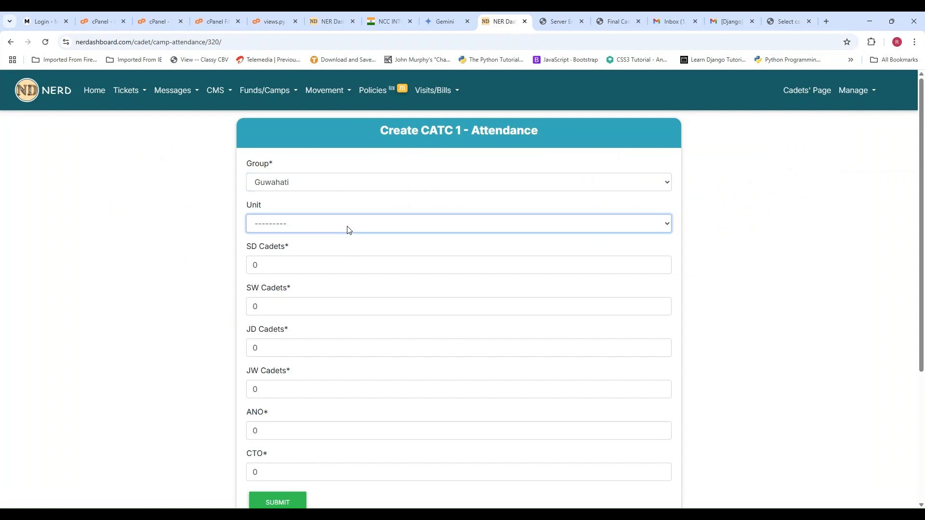
{"action": "key", "text": "Down"}
- Set SD Cadets to 9 for the naval unit and submit the attendance entry
{"action": "left_click", "coordinate": [249, 266]}
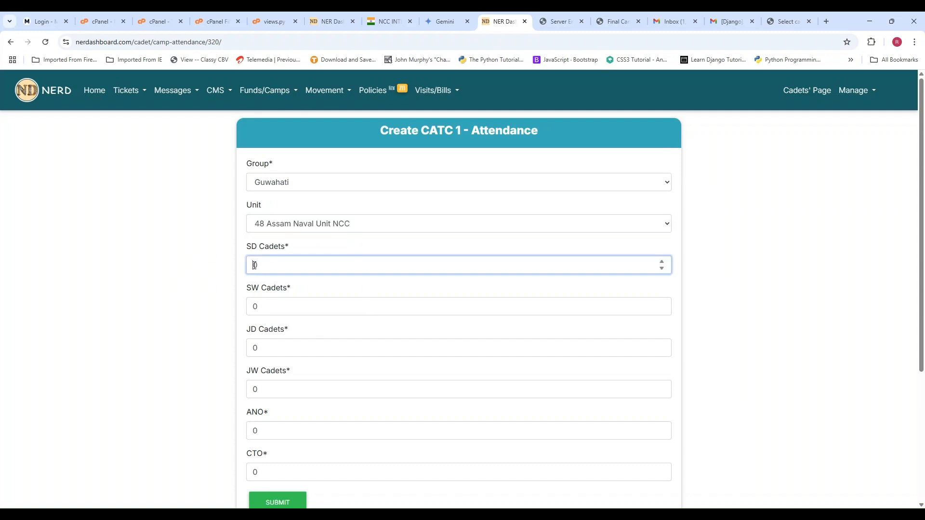
{"action": "double_click", "coordinate": [253, 265]}
{"action": "type", "text": "10"}
{"action": "scroll", "coordinate": [263, 265], "scroll_direction": "down", "scroll_amount": 3}
{"action": "left_click", "coordinate": [274, 362]}
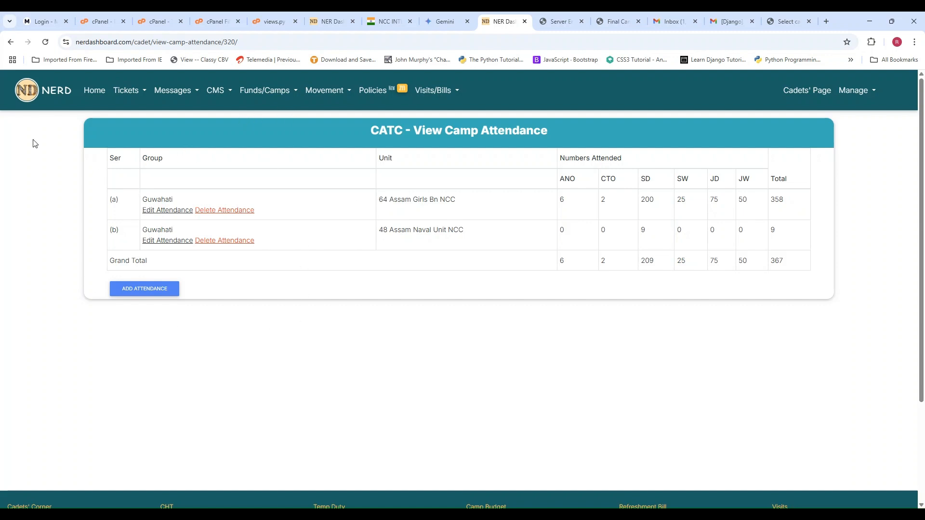
- Return to the CATC 1 camp report overview, refresh it and check the saved Camp Strength records
{"action": "left_click", "coordinate": [10, 44]}
{"action": "left_click", "coordinate": [10, 43]}
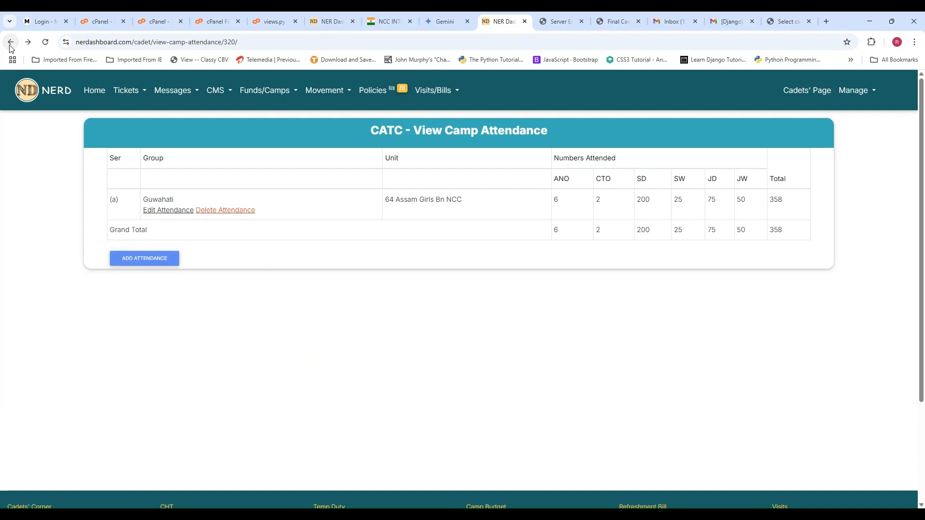
{"action": "left_click", "coordinate": [10, 44]}
{"action": "left_click", "coordinate": [17, 42]}
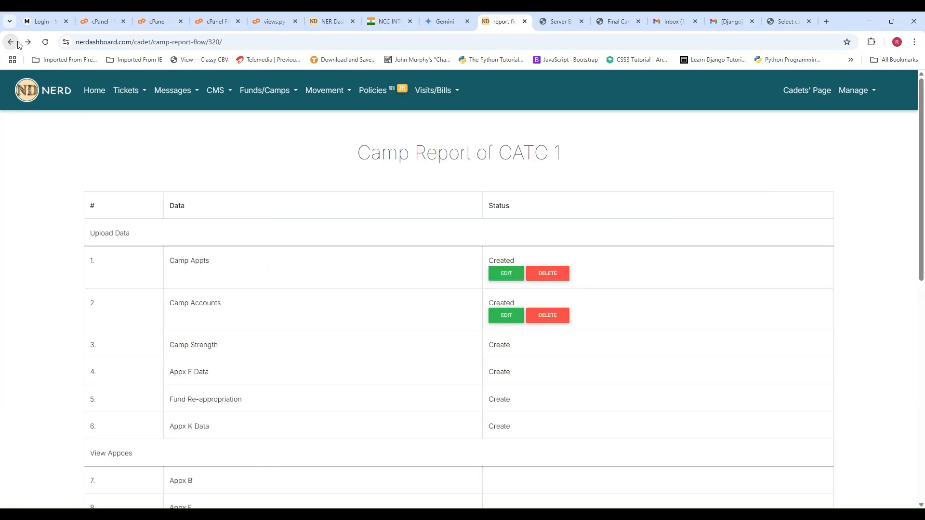
{"action": "scroll", "coordinate": [424, 251], "scroll_direction": "down", "scroll_amount": 2}
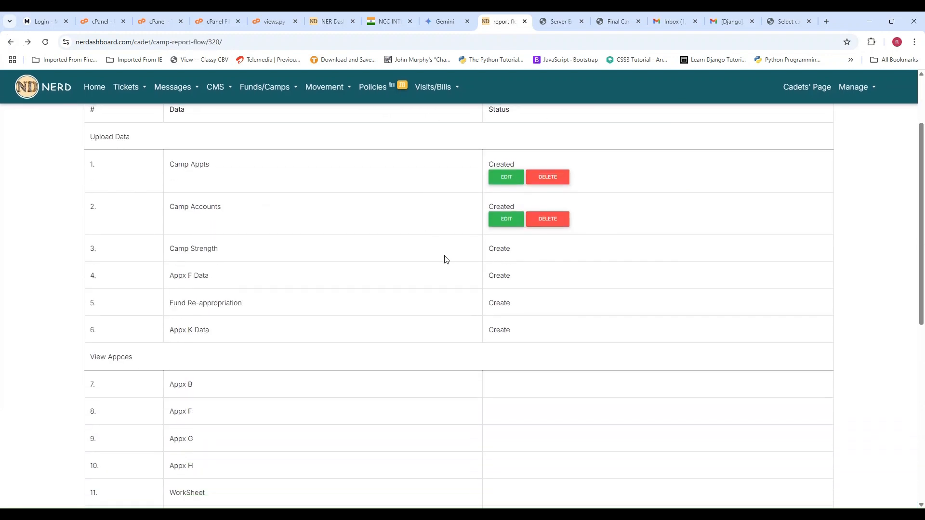
{"action": "left_click", "coordinate": [44, 43]}
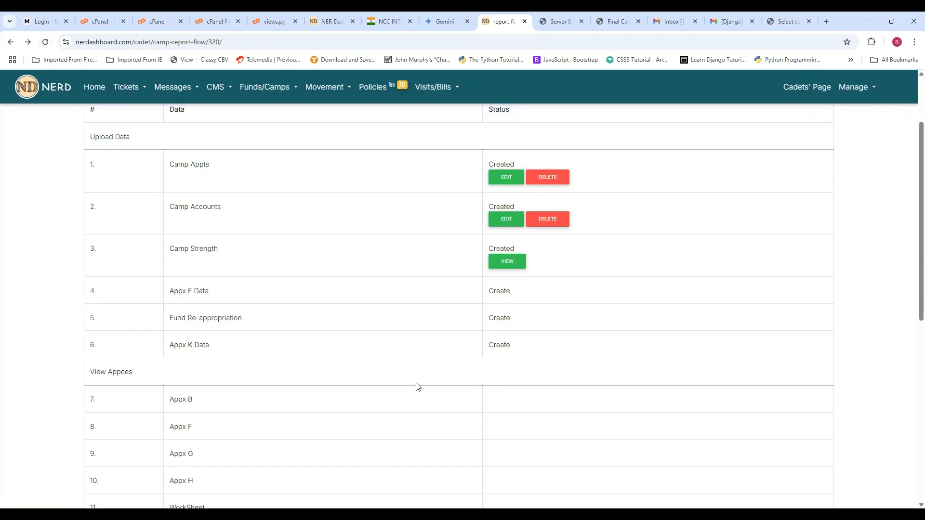
{"action": "left_click", "coordinate": [509, 264]}
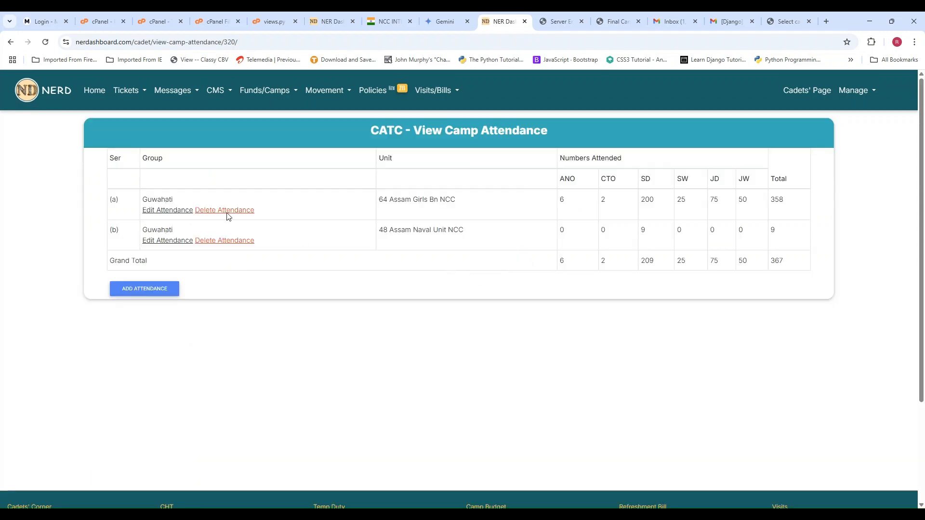
{"action": "left_click", "coordinate": [10, 42]}
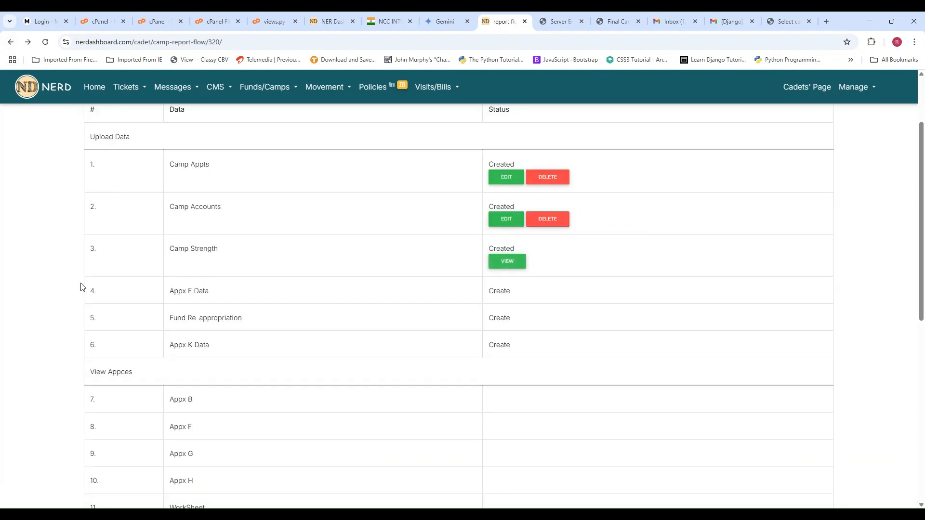
- Start creating the Appx F data and set the distance to the supply depot to 20
{"action": "left_click", "coordinate": [500, 292]}
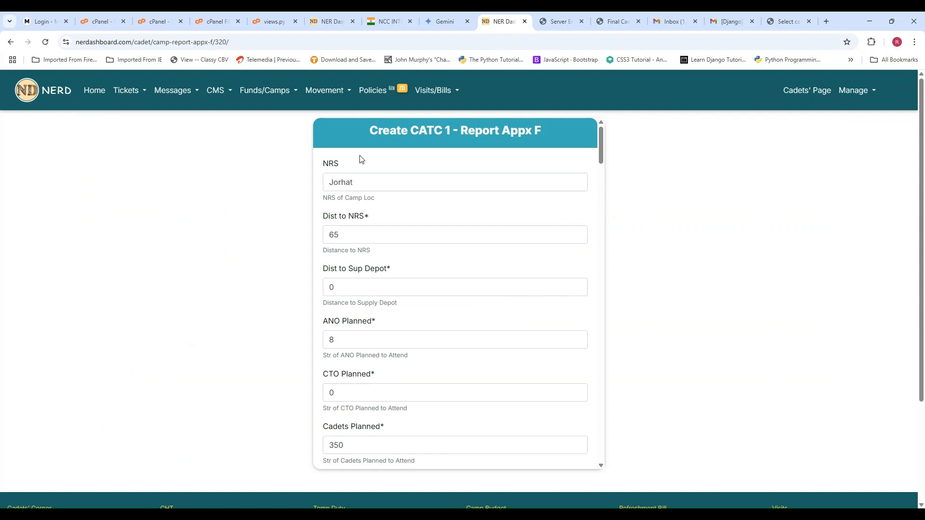
{"action": "left_click", "coordinate": [368, 188]}
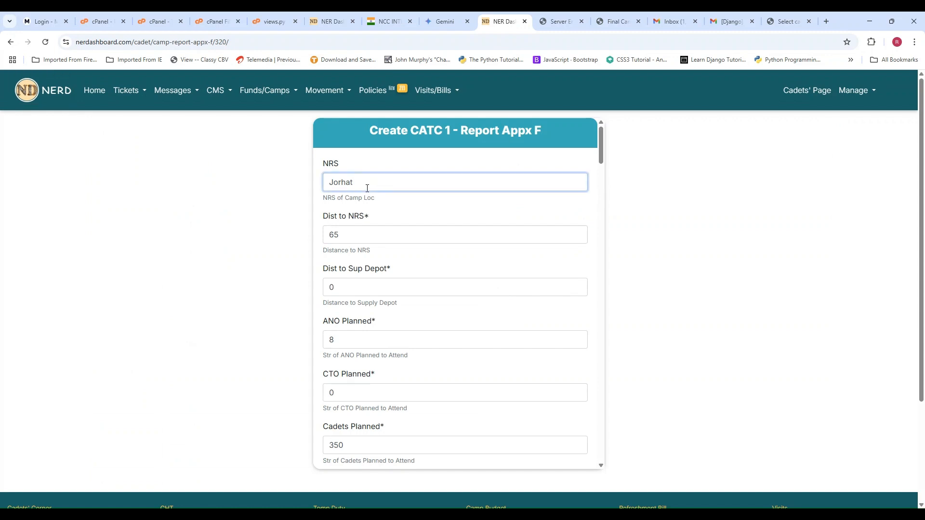
{"action": "key", "text": "Tab"}
{"action": "key", "text": "Tab"}
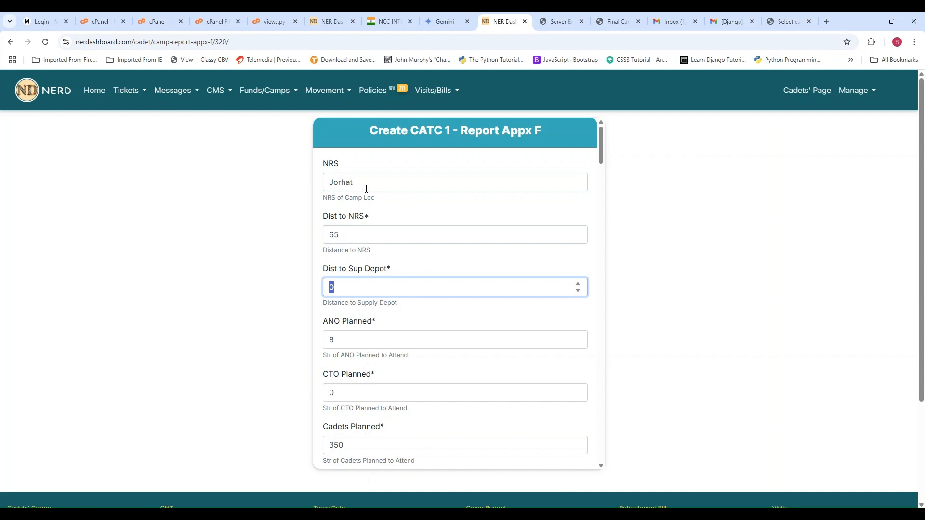
{"action": "key", "text": "BackSpace"}
{"action": "key", "text": "Tab"}
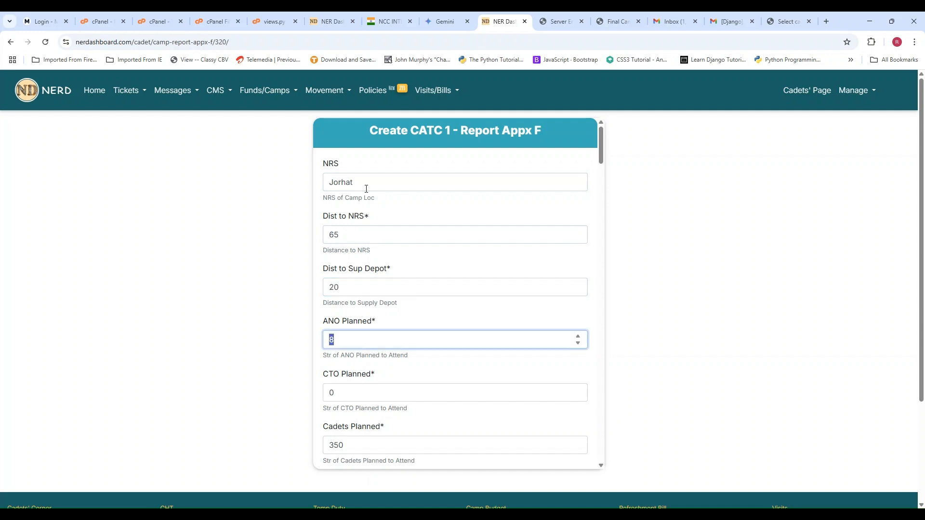
- Keep the planned ANO, CTO and cadet strengths and set the number of cadets who gave feedback to 10
{"action": "key", "text": "Tab"}
{"action": "scroll", "coordinate": [366, 189], "scroll_direction": "down", "scroll_amount": 1}
{"action": "scroll", "coordinate": [366, 189], "scroll_direction": "down", "scroll_amount": 1}
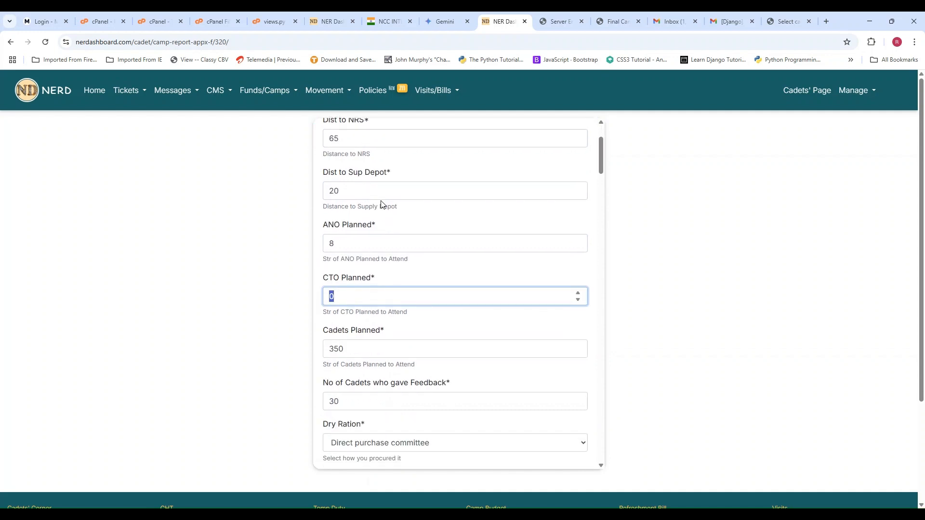
{"action": "key", "text": "Tab"}
{"action": "scroll", "coordinate": [383, 202], "scroll_direction": "down", "scroll_amount": 2}
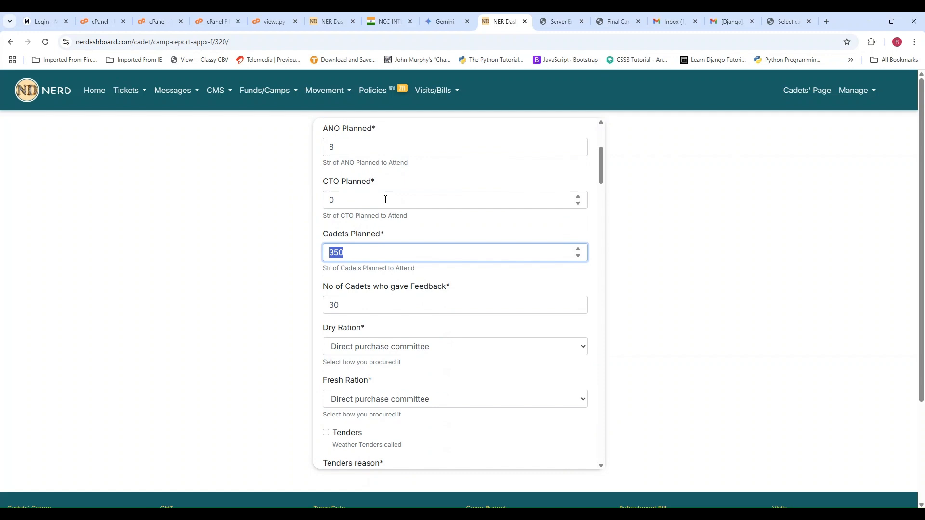
{"action": "key", "text": "Tab"}
{"action": "scroll", "coordinate": [384, 201], "scroll_direction": "down", "scroll_amount": 2}
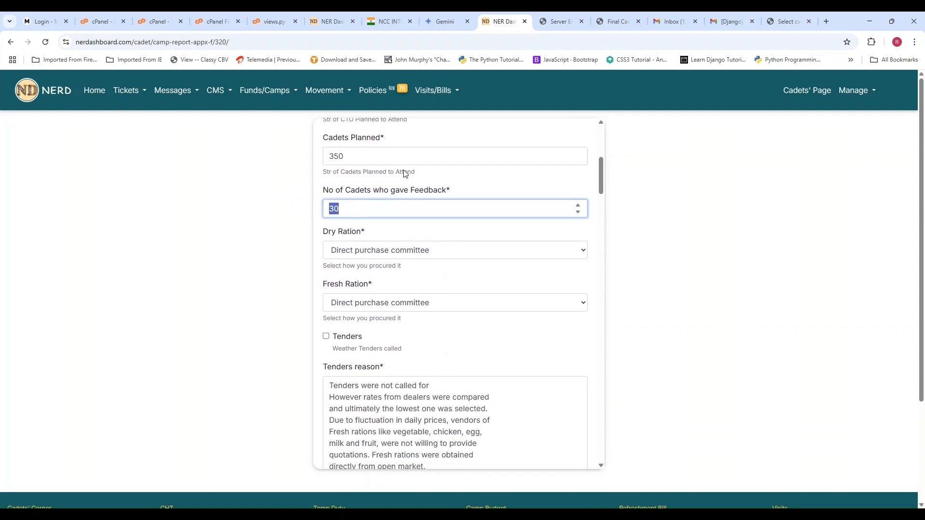
{"action": "type", "text": "10"}
{"action": "scroll", "coordinate": [408, 174], "scroll_direction": "down", "scroll_amount": 1}
{"action": "key", "text": "Tab"}
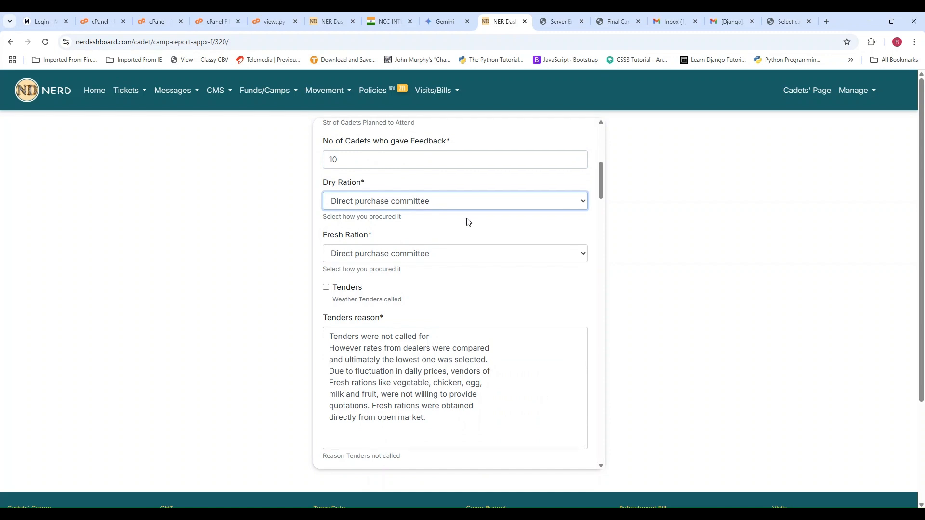
- Keep the prefilled ration and tender details and enter Ashok Traders as the main supplier
{"action": "scroll", "coordinate": [466, 221], "scroll_direction": "down", "scroll_amount": 1}
{"action": "key", "text": "Tab"}
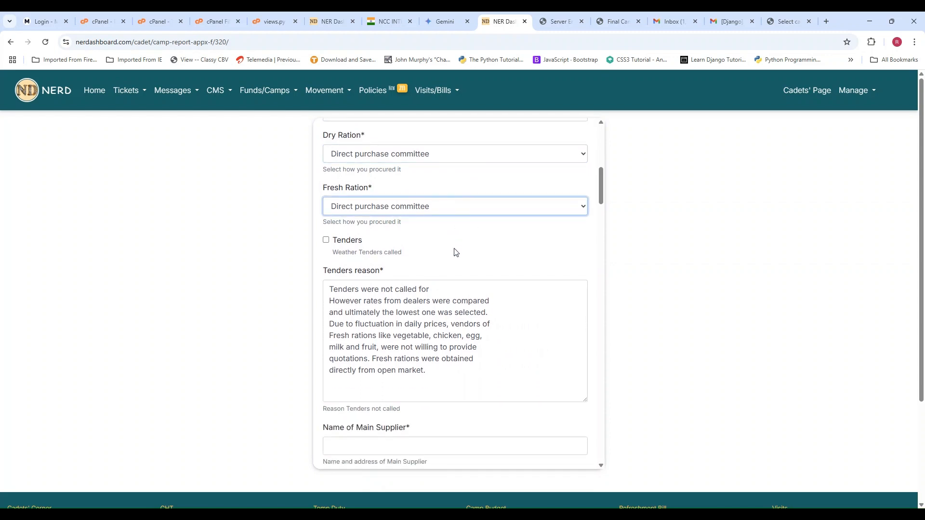
{"action": "scroll", "coordinate": [482, 230], "scroll_direction": "down", "scroll_amount": 1}
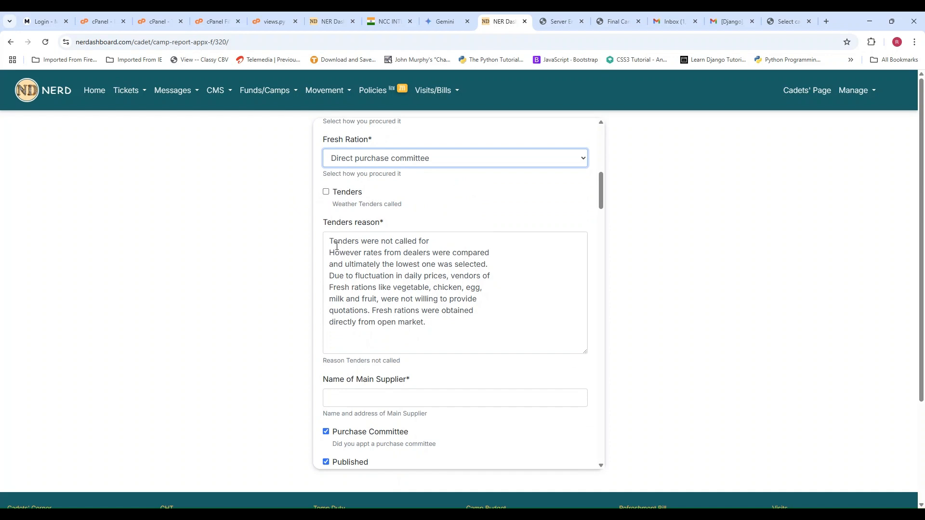
{"action": "scroll", "coordinate": [476, 267], "scroll_direction": "down", "scroll_amount": 1}
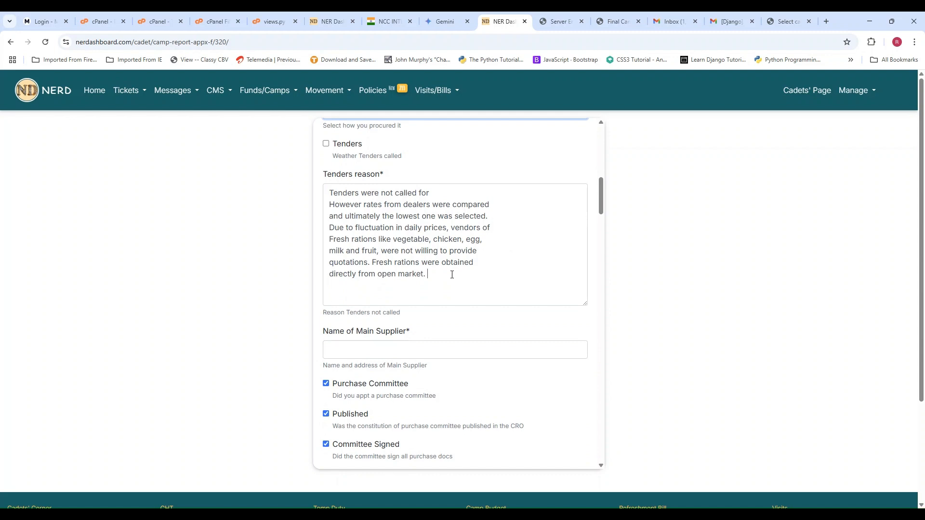
{"action": "scroll", "coordinate": [437, 301], "scroll_direction": "down", "scroll_amount": 1}
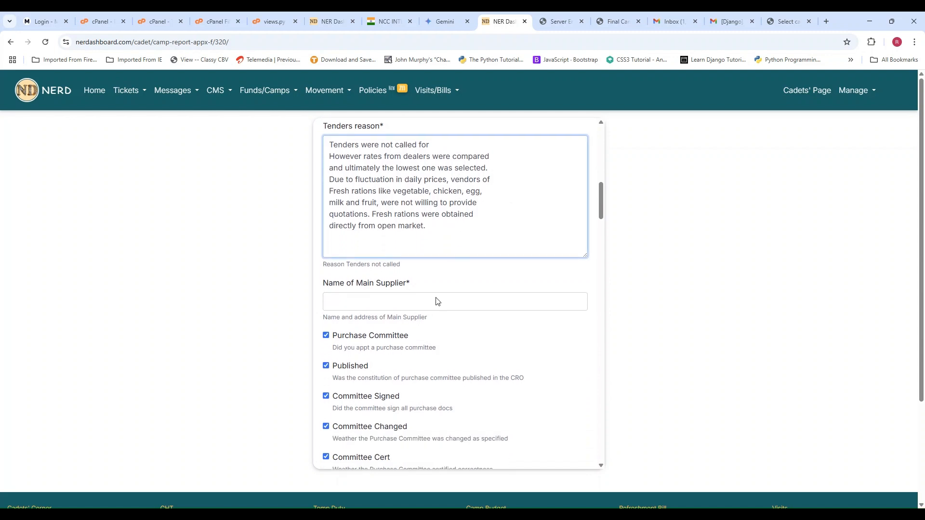
{"action": "left_click", "coordinate": [427, 300]}
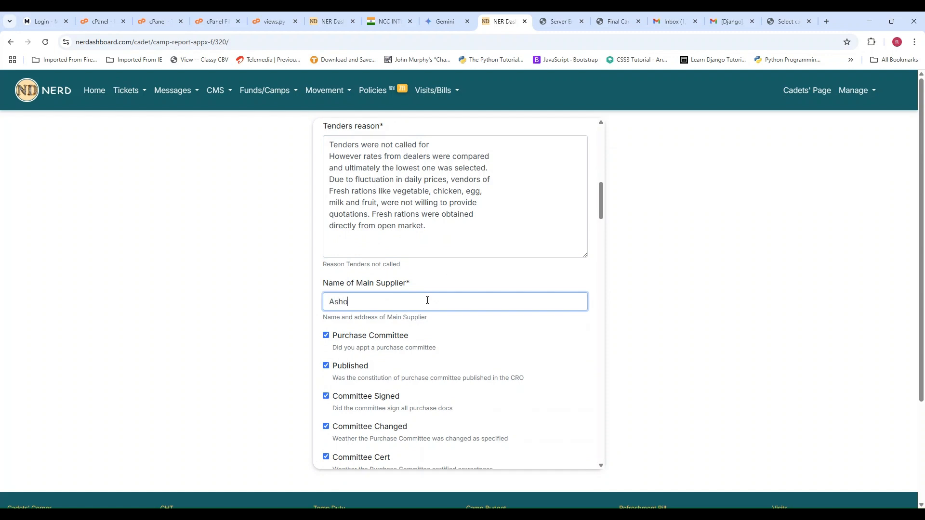
{"action": "type", "text": "Ashok Traders"}
- Review the prefilled purchase committee, camp audit, messing amount and servant entries in the Appx F form
{"action": "scroll", "coordinate": [432, 310], "scroll_direction": "down", "scroll_amount": 1}
{"action": "scroll", "coordinate": [471, 295], "scroll_direction": "down", "scroll_amount": 1}
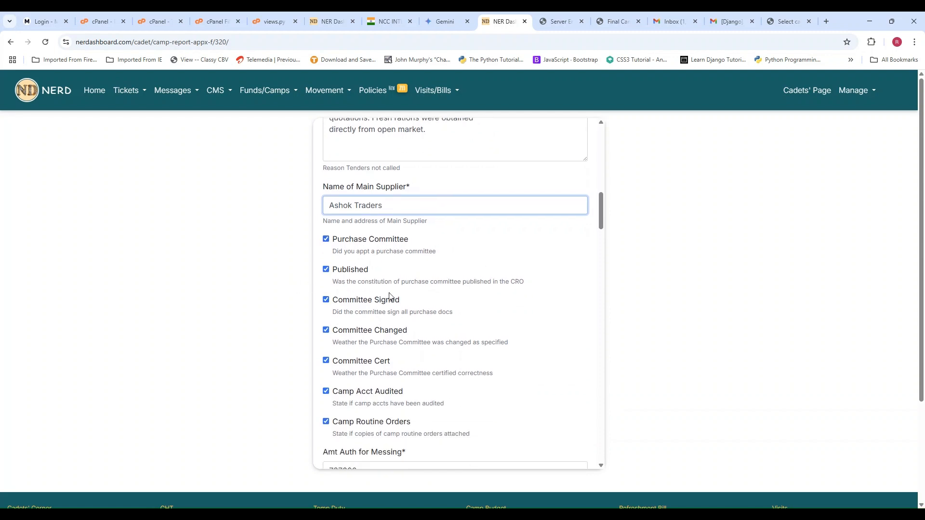
{"action": "scroll", "coordinate": [530, 296], "scroll_direction": "down", "scroll_amount": 1}
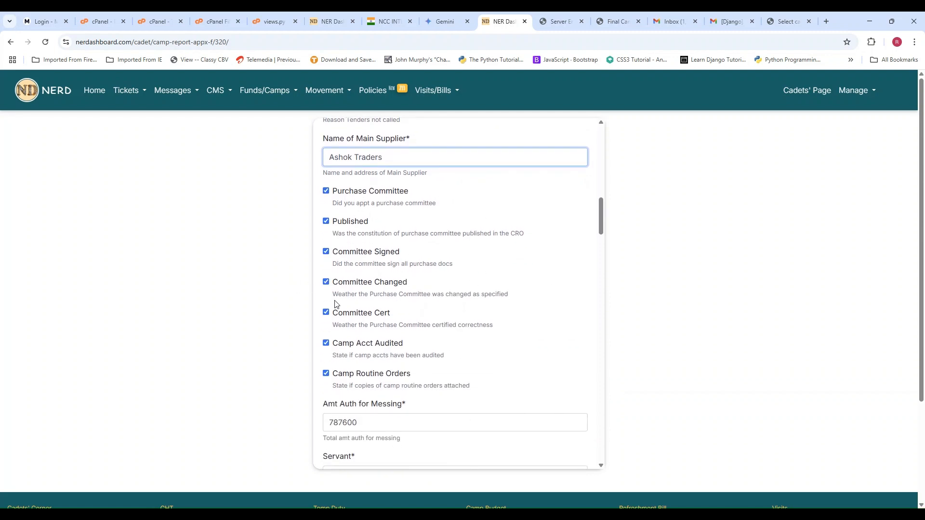
{"action": "scroll", "coordinate": [501, 293], "scroll_direction": "down", "scroll_amount": 1}
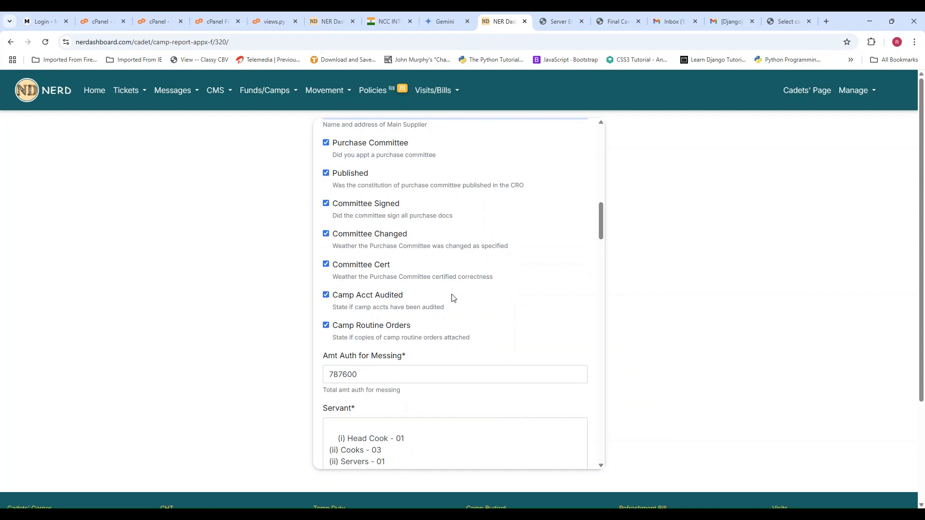
{"action": "scroll", "coordinate": [558, 269], "scroll_direction": "down", "scroll_amount": 1}
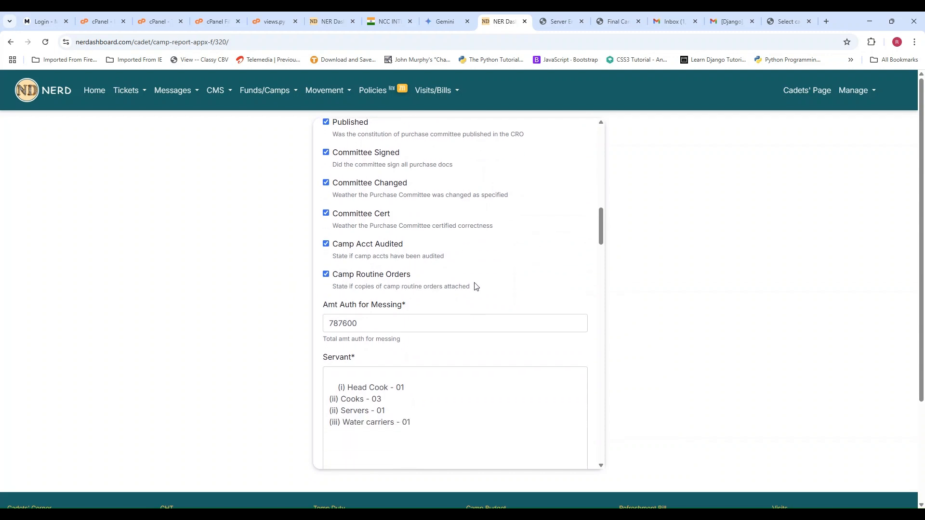
{"action": "scroll", "coordinate": [475, 286], "scroll_direction": "down", "scroll_amount": 1}
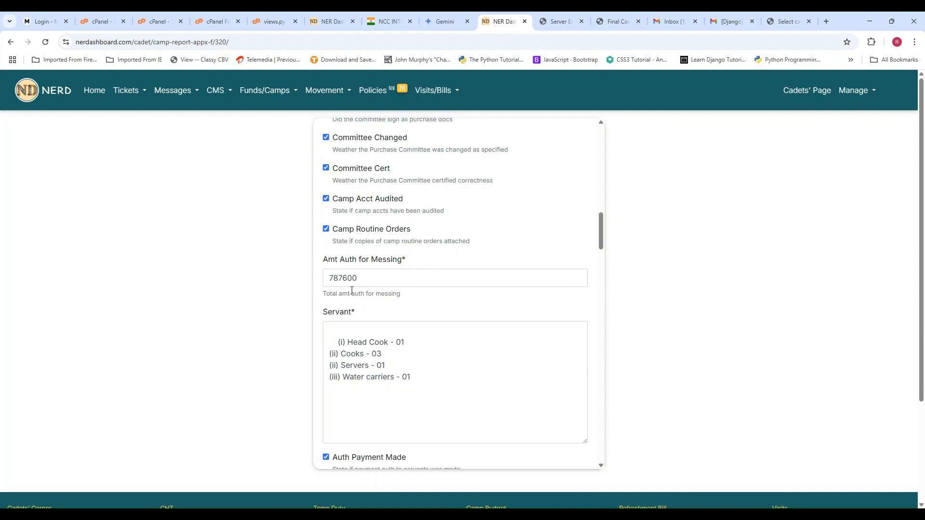
{"action": "scroll", "coordinate": [460, 278], "scroll_direction": "down", "scroll_amount": 2}
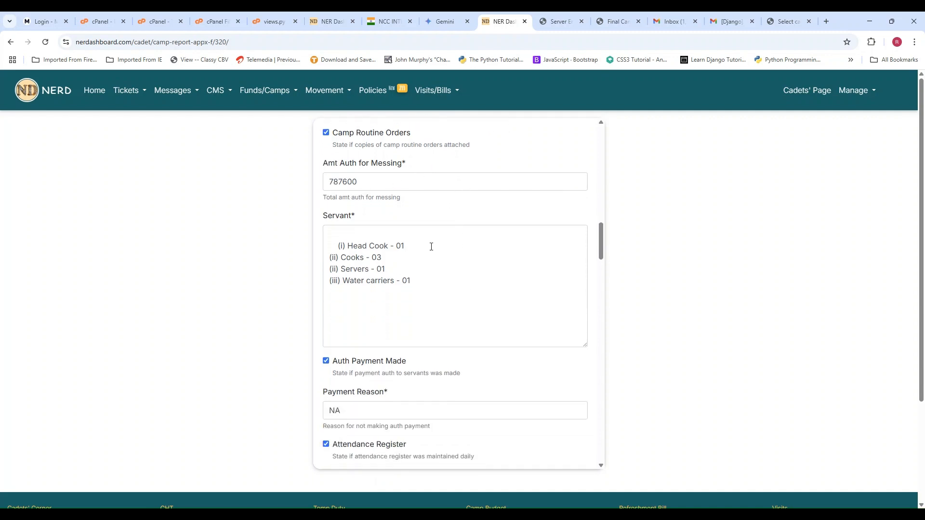
{"action": "scroll", "coordinate": [433, 241], "scroll_direction": "down", "scroll_amount": 1}
{"action": "scroll", "coordinate": [490, 247], "scroll_direction": "down", "scroll_amount": 2}
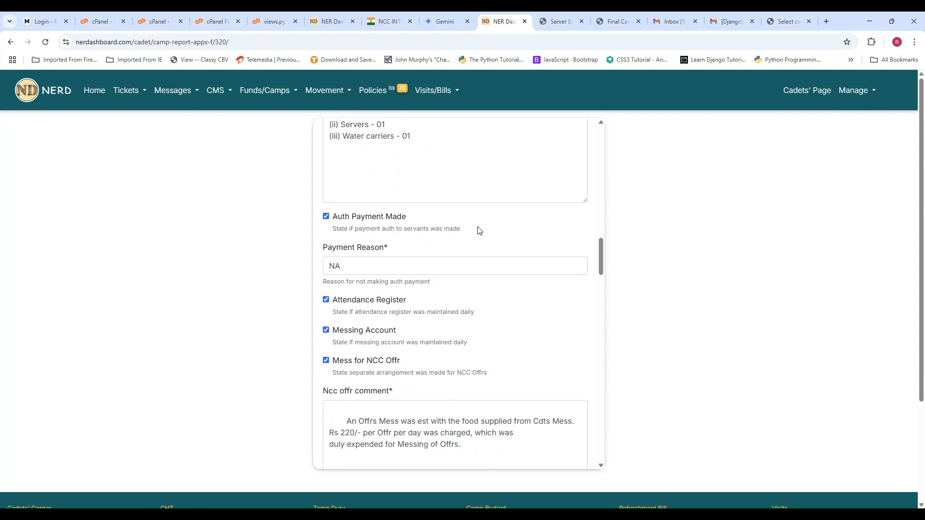
{"action": "scroll", "coordinate": [433, 228], "scroll_direction": "down", "scroll_amount": 1}
{"action": "scroll", "coordinate": [471, 193], "scroll_direction": "down", "scroll_amount": 1}
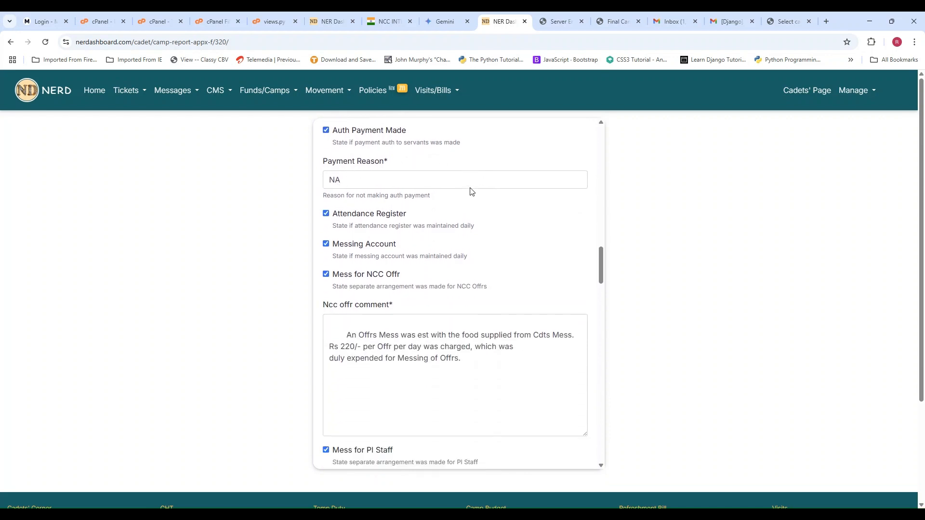
- Keep NA as the payment reason along with the prefilled mess comments, and set the audit date to 15-04-2025
{"action": "left_click", "coordinate": [470, 172]}
{"action": "scroll", "coordinate": [471, 215], "scroll_direction": "down", "scroll_amount": 1}
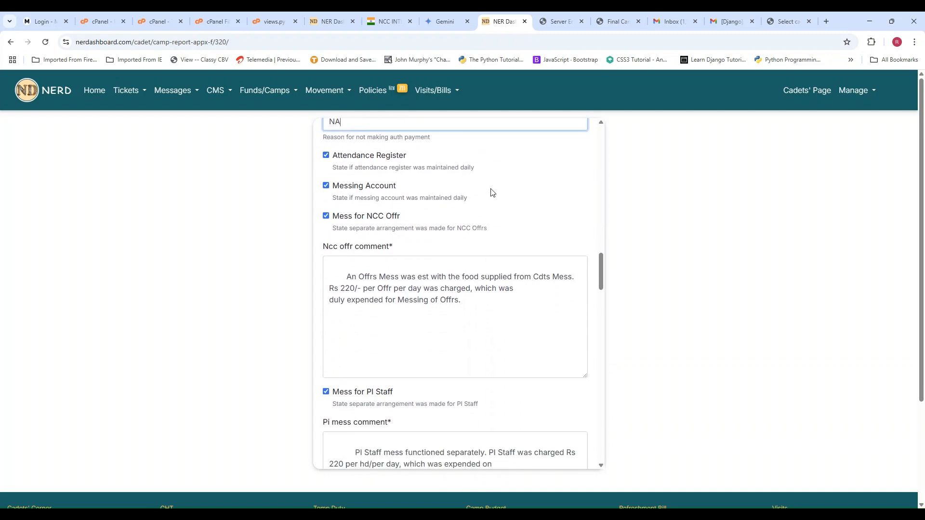
{"action": "scroll", "coordinate": [492, 192], "scroll_direction": "down", "scroll_amount": 1}
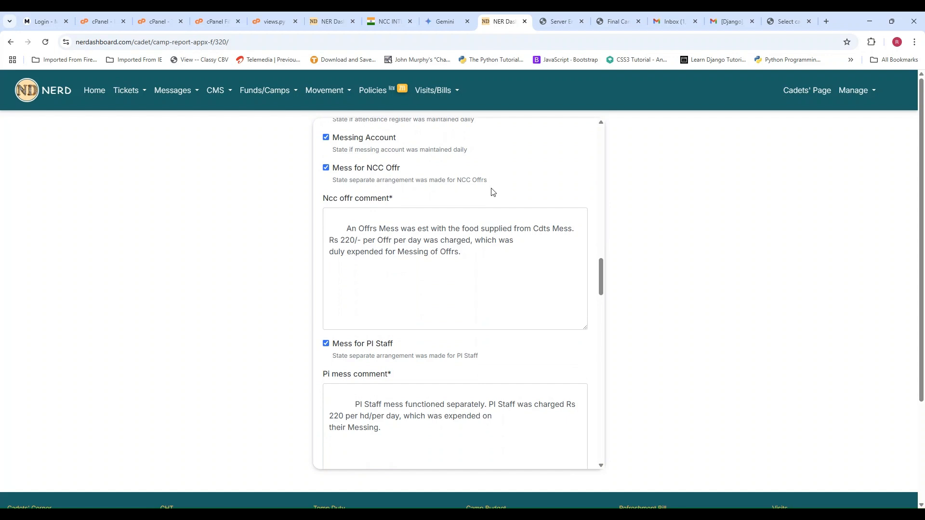
{"action": "scroll", "coordinate": [492, 190], "scroll_direction": "down", "scroll_amount": 1}
{"action": "scroll", "coordinate": [493, 189], "scroll_direction": "down", "scroll_amount": 1}
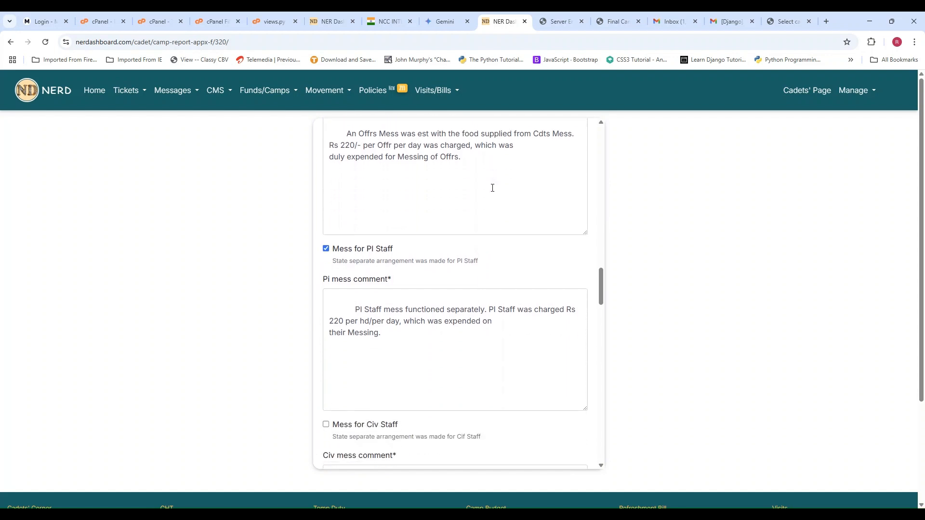
{"action": "scroll", "coordinate": [492, 187], "scroll_direction": "down", "scroll_amount": 4}
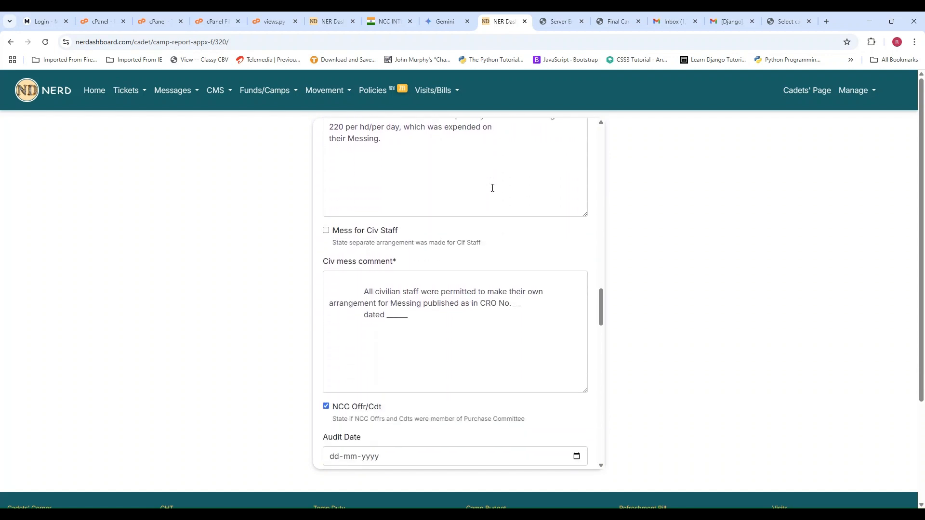
{"action": "scroll", "coordinate": [492, 188], "scroll_direction": "down", "scroll_amount": 1}
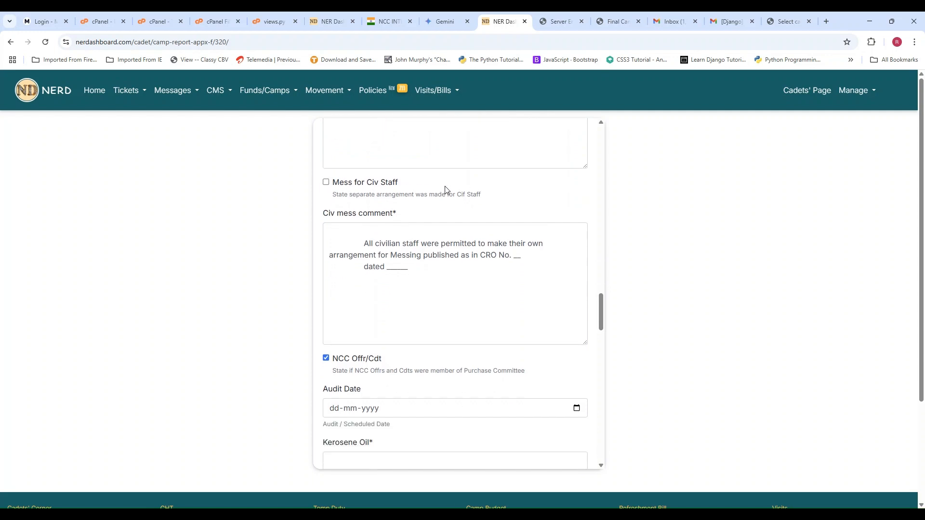
{"action": "scroll", "coordinate": [445, 189], "scroll_direction": "down", "scroll_amount": 1}
{"action": "scroll", "coordinate": [500, 157], "scroll_direction": "down", "scroll_amount": 2}
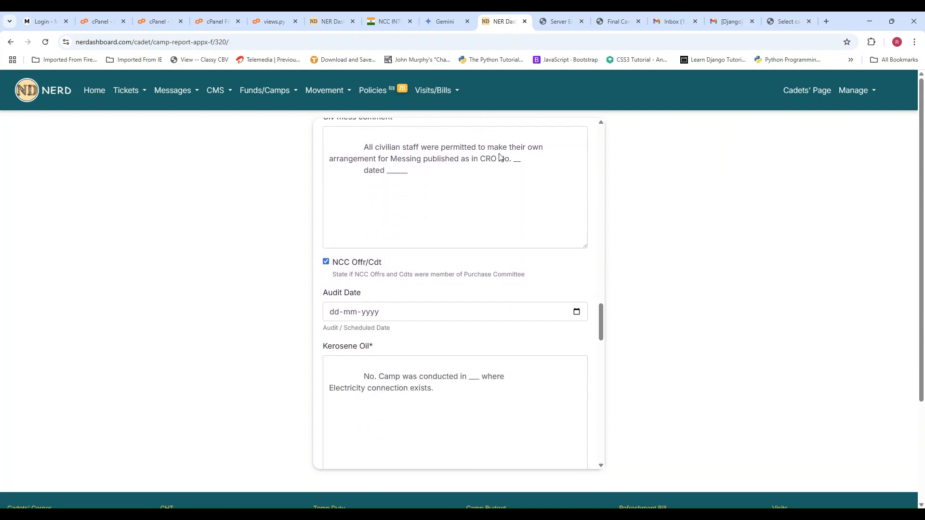
{"action": "scroll", "coordinate": [500, 154], "scroll_direction": "down", "scroll_amount": 1}
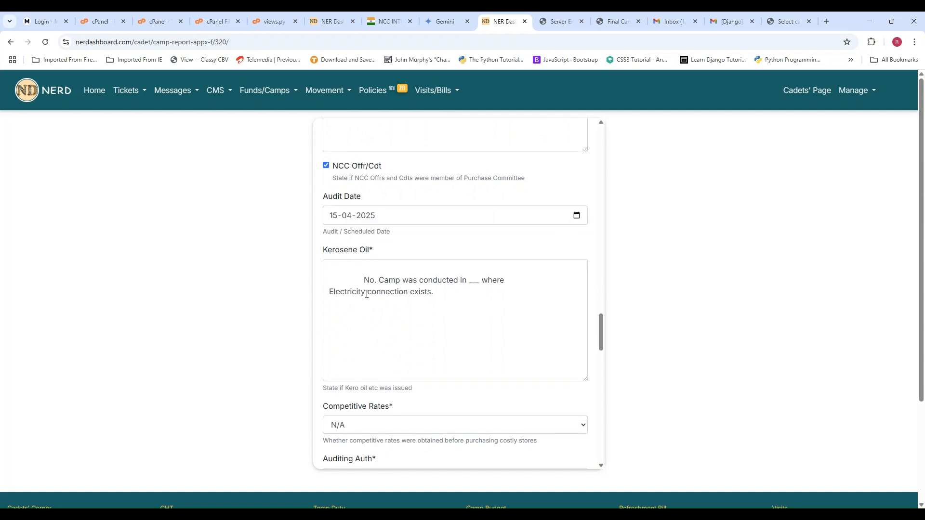
- Check the prefilled kerosene oil, competitive rates, auditing authority and Regtl Bd Auditing entries
{"action": "scroll", "coordinate": [601, 238], "scroll_direction": "down", "scroll_amount": 1}
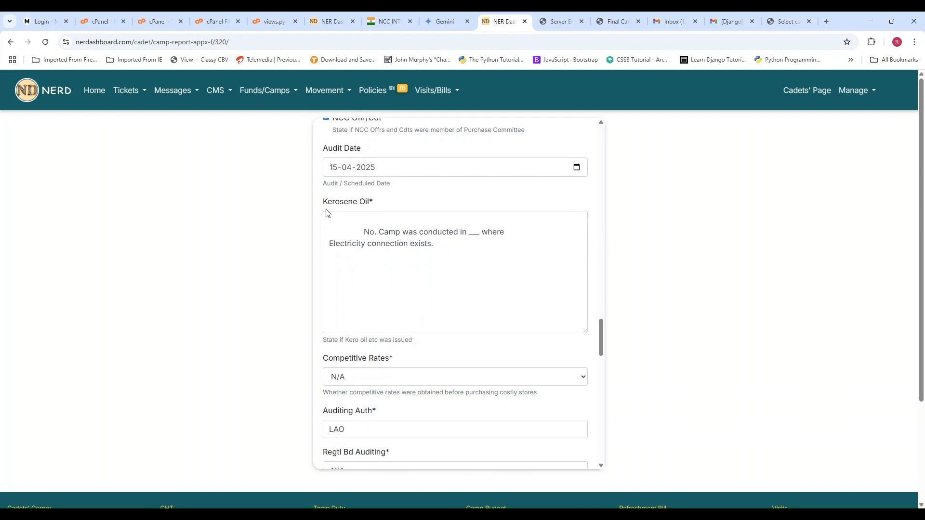
{"action": "scroll", "coordinate": [479, 242], "scroll_direction": "down", "scroll_amount": 2}
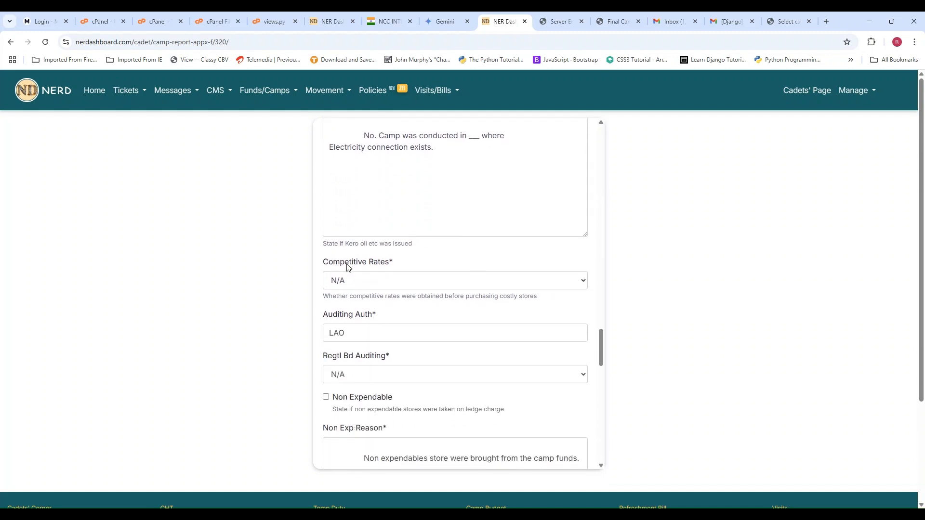
{"action": "scroll", "coordinate": [423, 252], "scroll_direction": "down", "scroll_amount": 1}
{"action": "scroll", "coordinate": [427, 258], "scroll_direction": "down", "scroll_amount": 1}
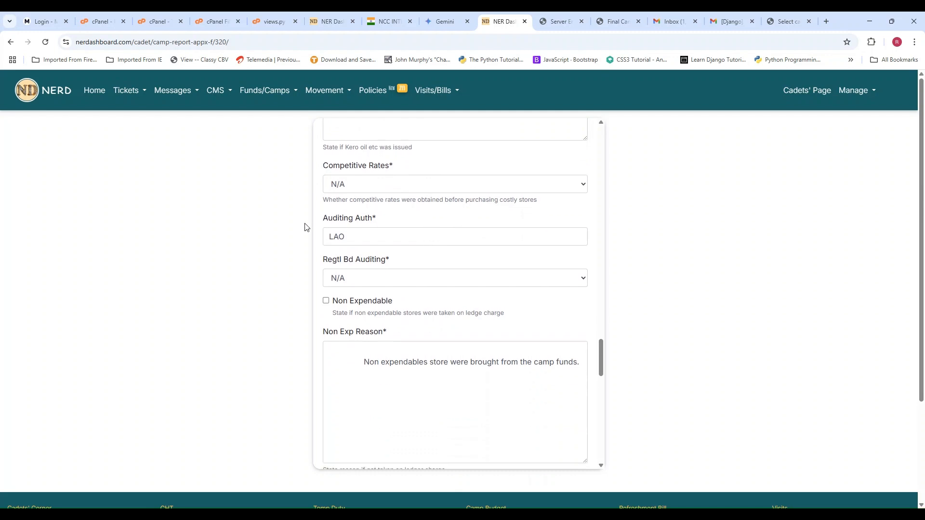
{"action": "left_click", "coordinate": [365, 238]}
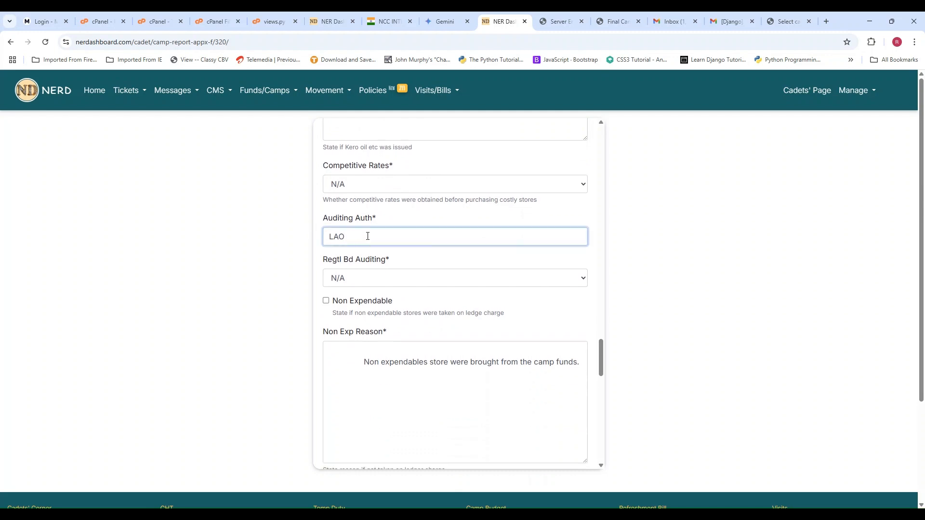
{"action": "left_click", "coordinate": [387, 278]}
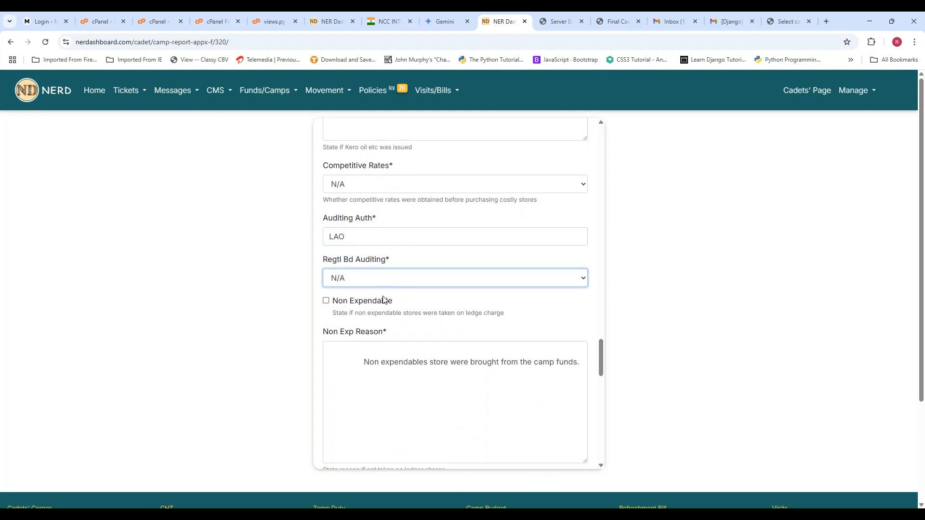
- Keep the prefilled cadet conveyance and CHT details and set the maximum cash balance to 100000
{"action": "scroll", "coordinate": [411, 287], "scroll_direction": "down", "scroll_amount": 4}
{"action": "scroll", "coordinate": [483, 209], "scroll_direction": "down", "scroll_amount": 2}
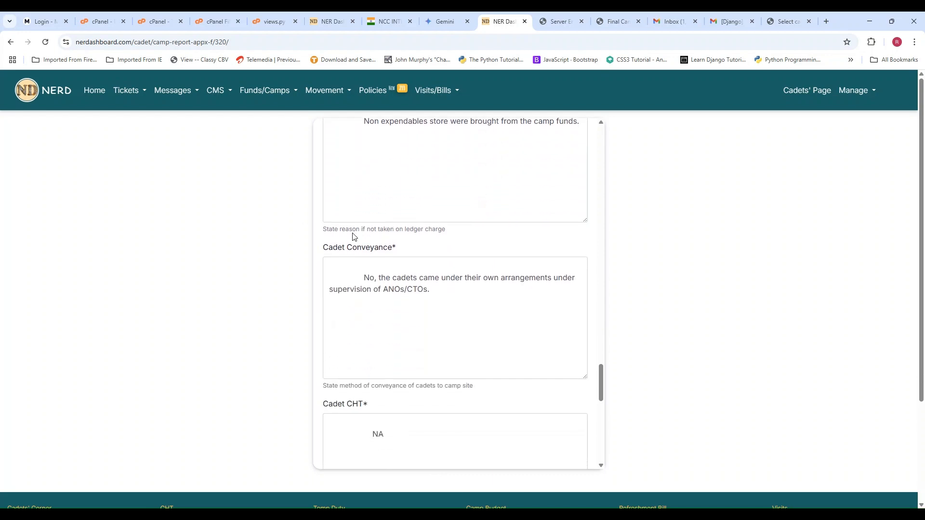
{"action": "scroll", "coordinate": [442, 244], "scroll_direction": "down", "scroll_amount": 2}
{"action": "scroll", "coordinate": [434, 234], "scroll_direction": "down", "scroll_amount": 4}
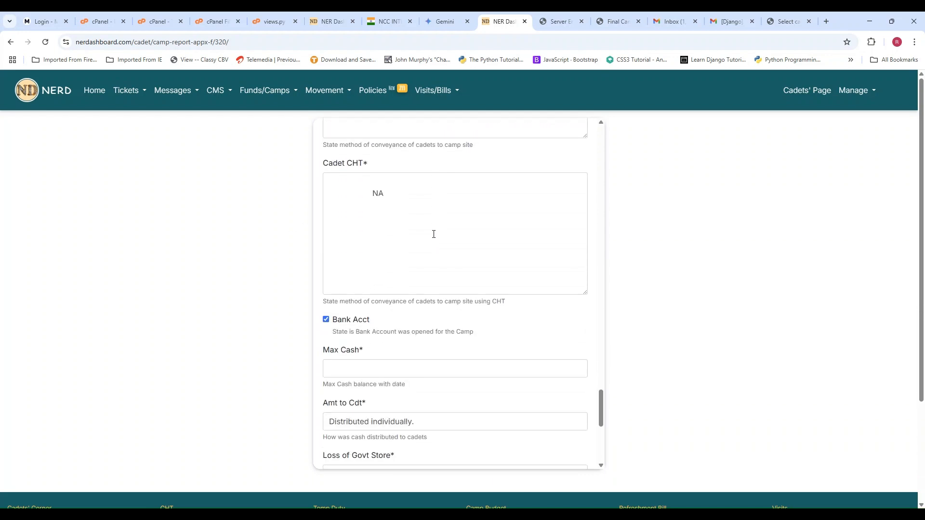
{"action": "left_click", "coordinate": [383, 268]}
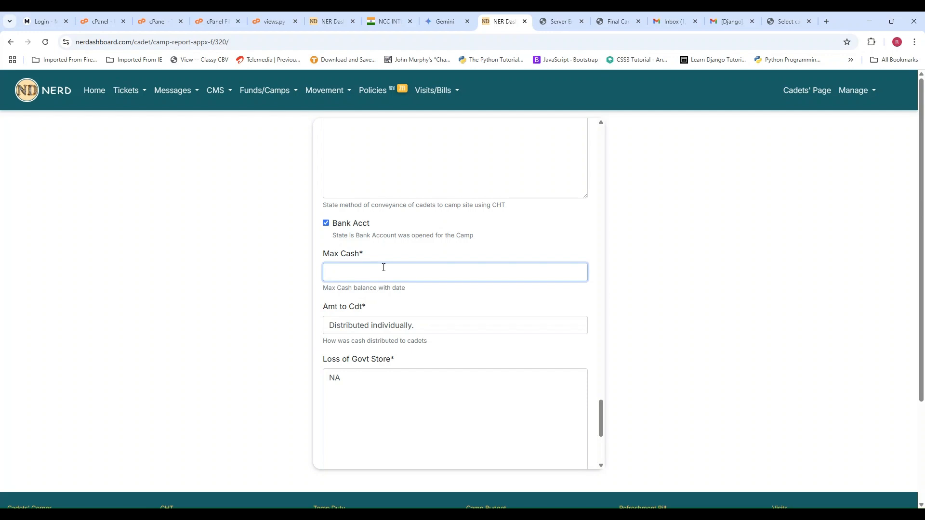
{"action": "type", "text": "100000"}
{"action": "left_click", "coordinate": [422, 309]}
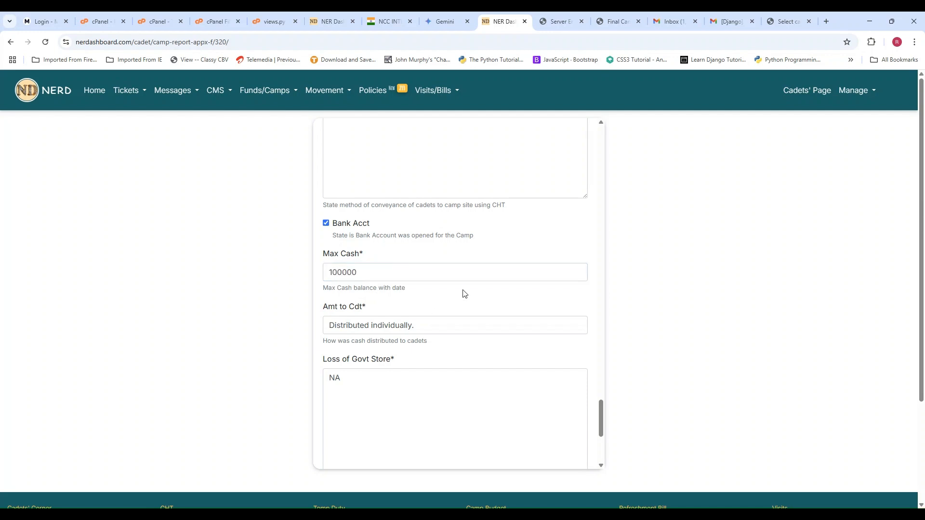
- Set the refund date to 08-04-2025, keep NEFT/Demand Draft as the refund method and submit the Appx F data
{"action": "scroll", "coordinate": [462, 291], "scroll_direction": "down", "scroll_amount": 2}
{"action": "scroll", "coordinate": [423, 272], "scroll_direction": "down", "scroll_amount": 3}
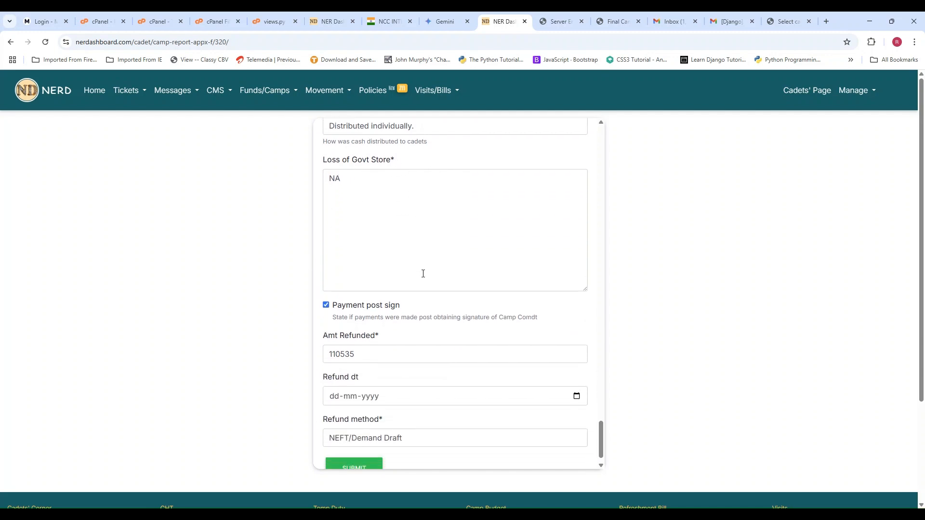
{"action": "scroll", "coordinate": [434, 272], "scroll_direction": "down", "scroll_amount": 1}
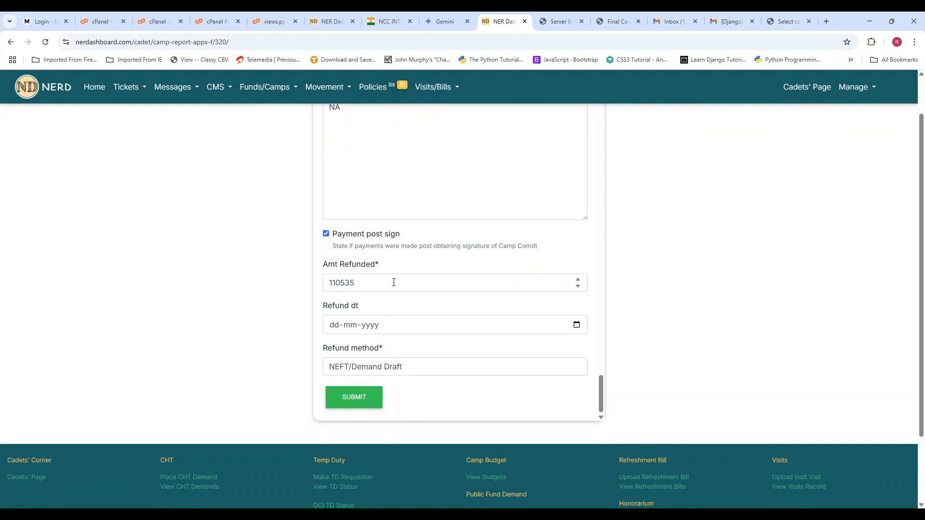
{"action": "scroll", "coordinate": [392, 281], "scroll_direction": "down", "scroll_amount": 1}
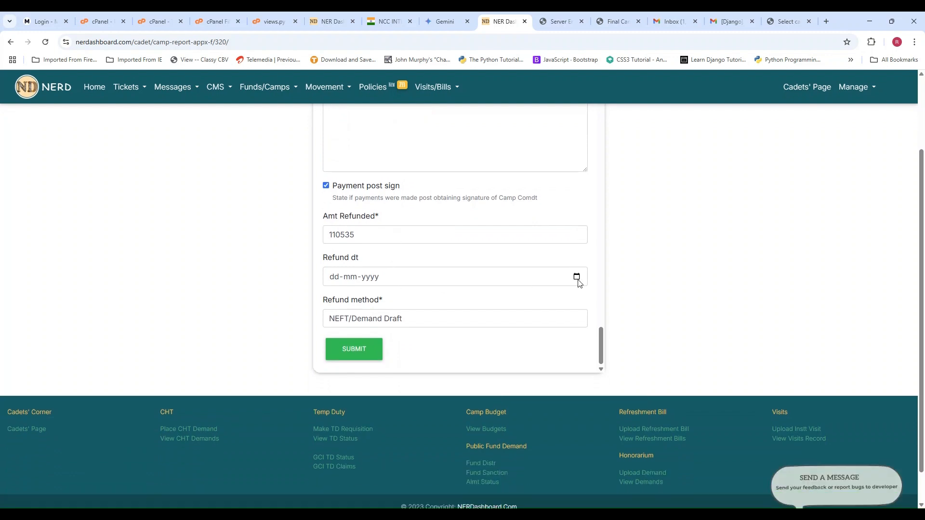
{"action": "left_click", "coordinate": [362, 344]}
{"action": "left_click", "coordinate": [422, 316]}
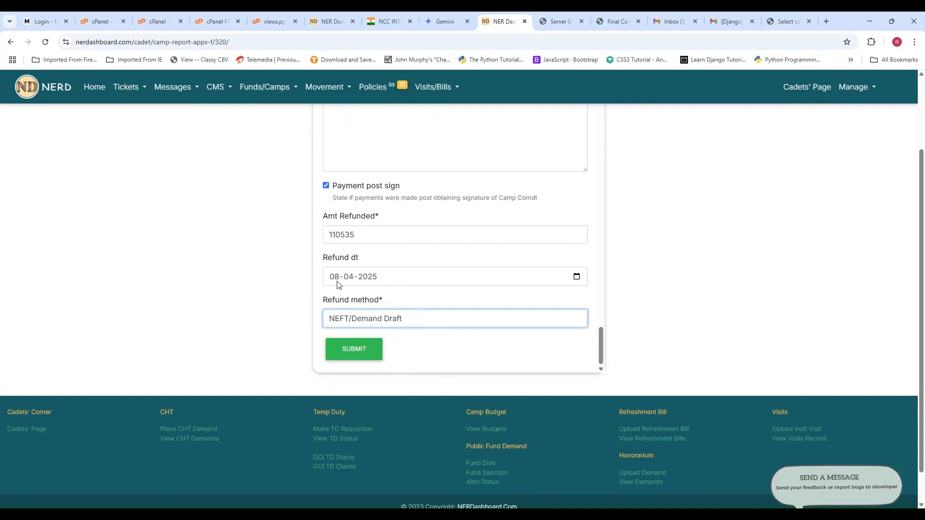
{"action": "left_click", "coordinate": [353, 352]}
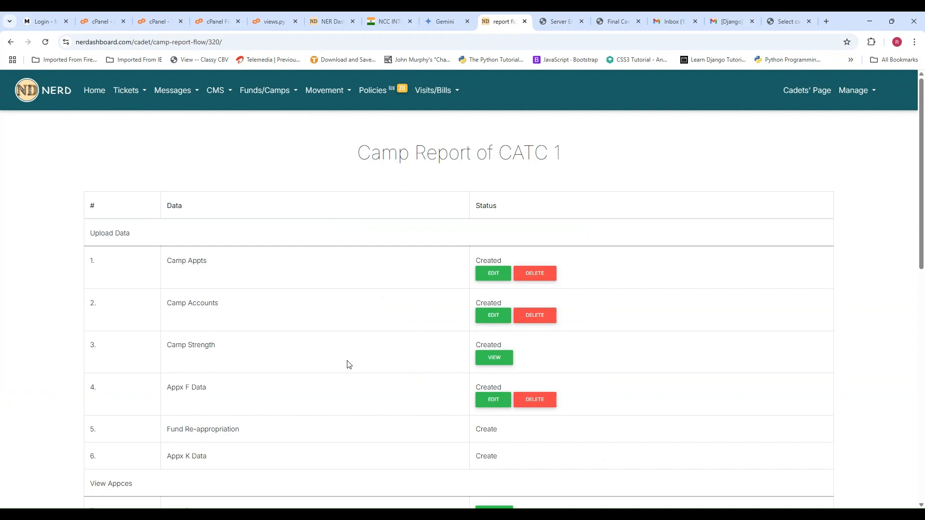
- Reopen the saved Appx F data for editing, check its entries through to the refund details and resubmit it
{"action": "scroll", "coordinate": [303, 354], "scroll_direction": "down", "scroll_amount": 2}
{"action": "left_click", "coordinate": [493, 304]}
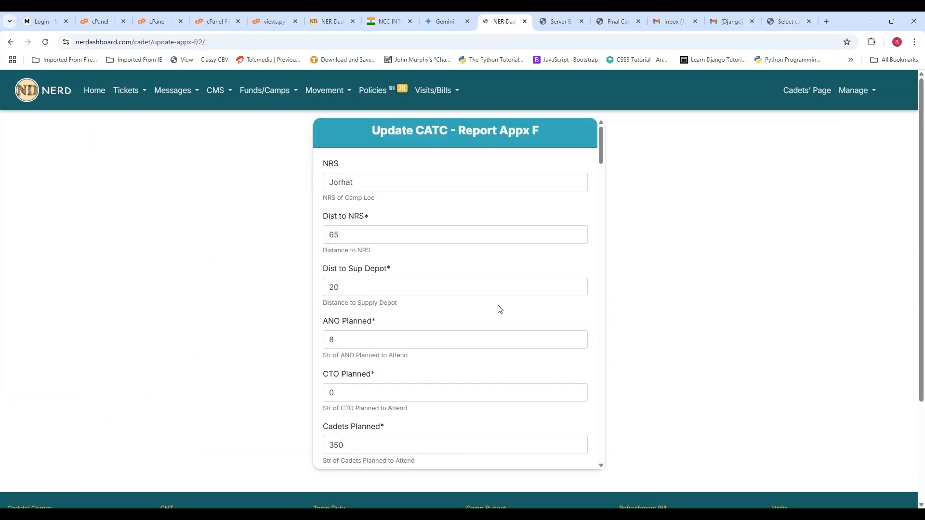
{"action": "scroll", "coordinate": [409, 369], "scroll_direction": "down", "scroll_amount": 15}
{"action": "scroll", "coordinate": [476, 351], "scroll_direction": "down", "scroll_amount": 20}
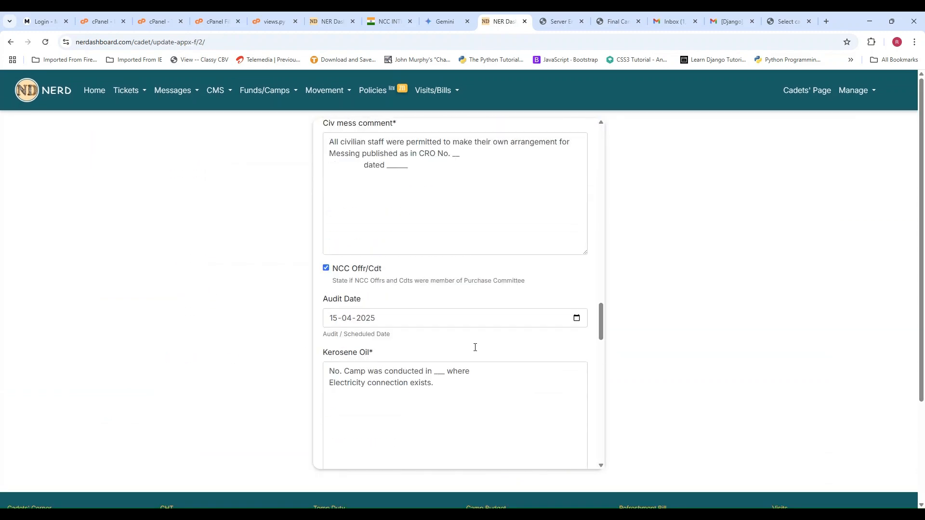
{"action": "scroll", "coordinate": [477, 351], "scroll_direction": "down", "scroll_amount": 3}
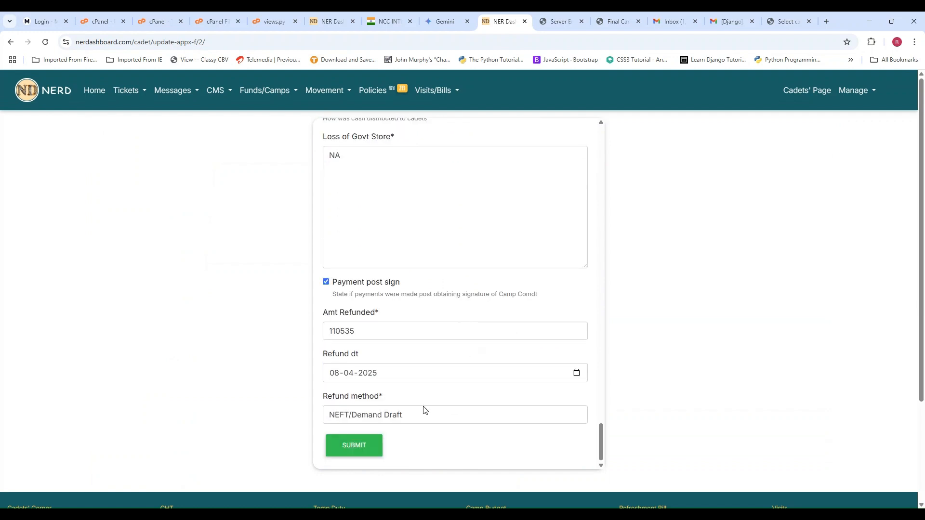
{"action": "left_click", "coordinate": [374, 452]}
- Create a fund re-appropriation entry for the Messing ANO sub head with an allotment of 45000
{"action": "scroll", "coordinate": [313, 365], "scroll_direction": "down", "scroll_amount": 1}
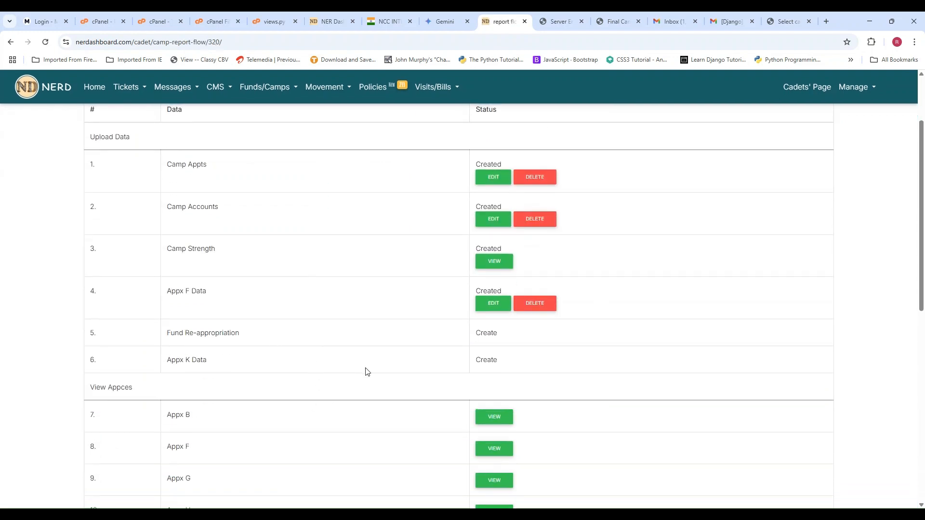
{"action": "left_click", "coordinate": [483, 337]}
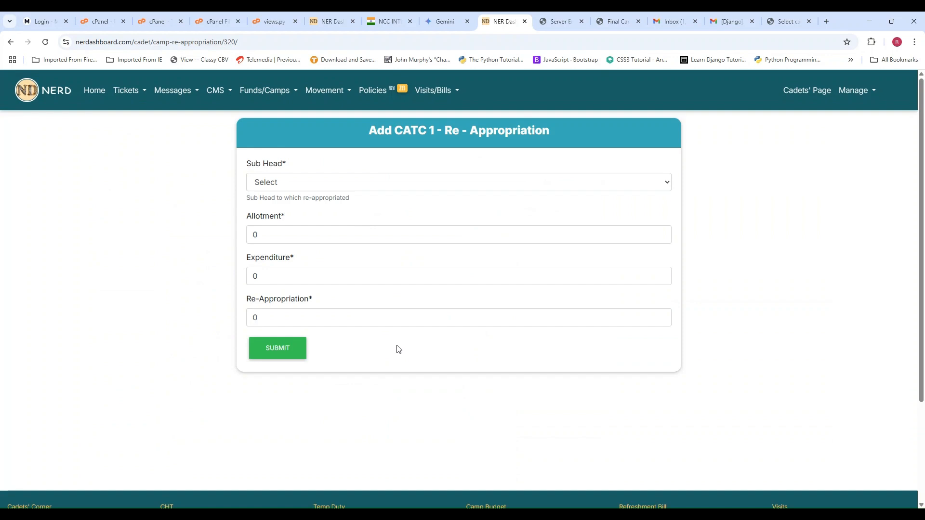
{"action": "left_click", "coordinate": [379, 183]}
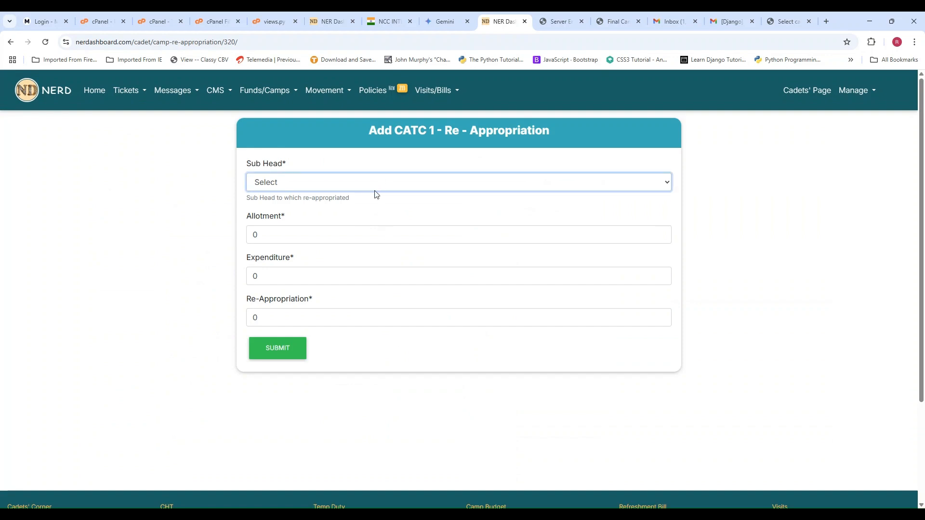
{"action": "left_click", "coordinate": [372, 215]}
{"action": "left_click_drag", "start_coordinate": [279, 239], "coordinate": [236, 240]}
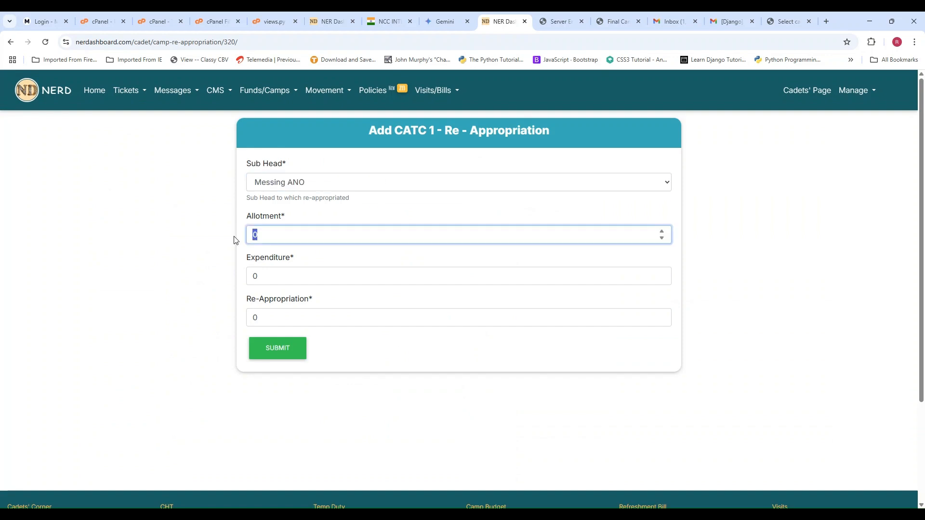
{"action": "type", "text": "45000"}
- Set the expenditure to 43000 and the re-appropriation to 2000, and submit the re-appropriation entry
{"action": "key", "text": "Tab"}
{"action": "type", "text": "43"}
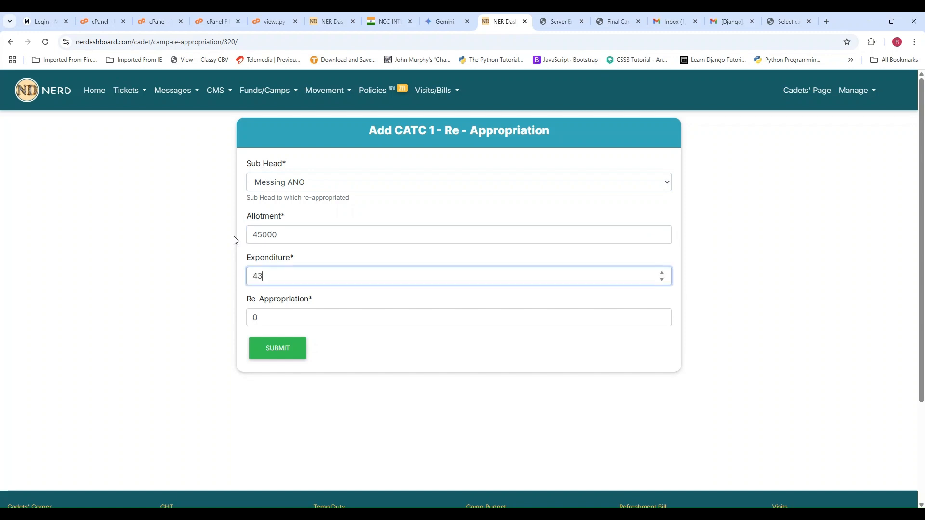
{"action": "type", "text": "000"}
{"action": "key", "text": "Tab"}
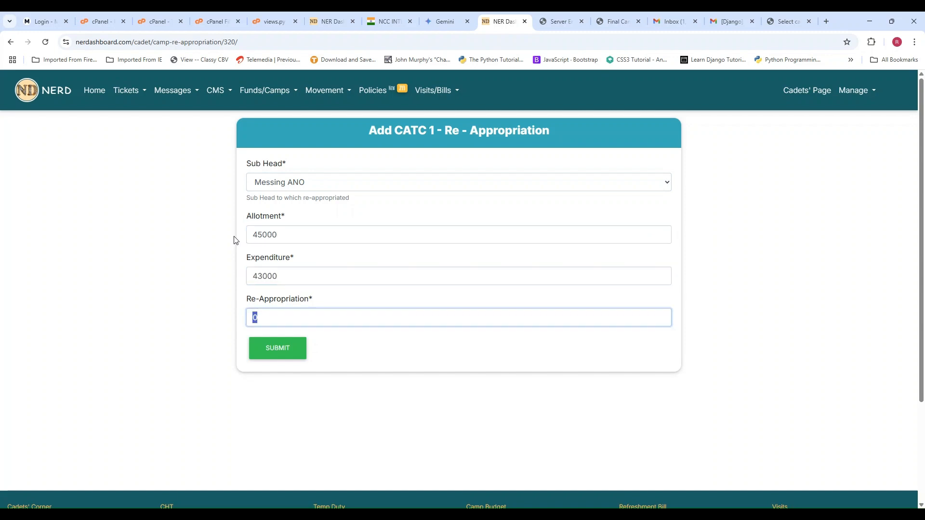
{"action": "type", "text": "2000"}
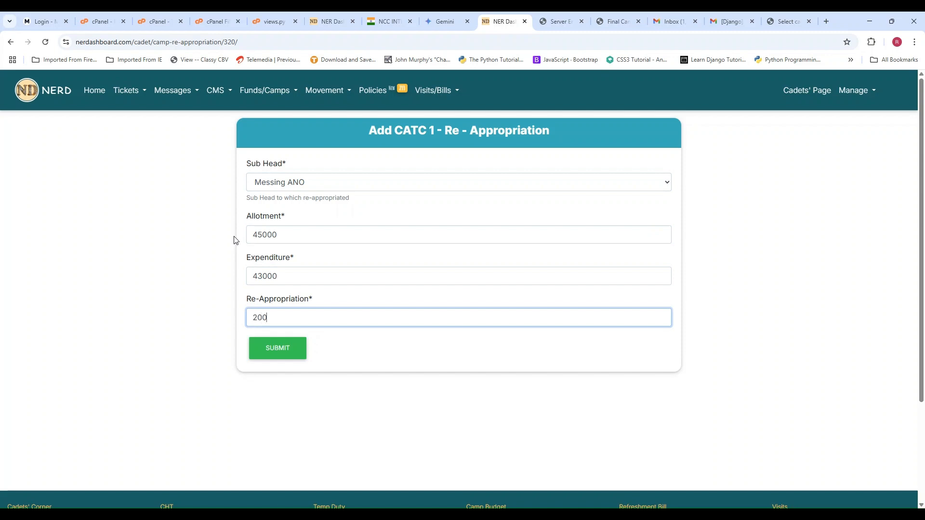
{"action": "left_click", "coordinate": [382, 362]}
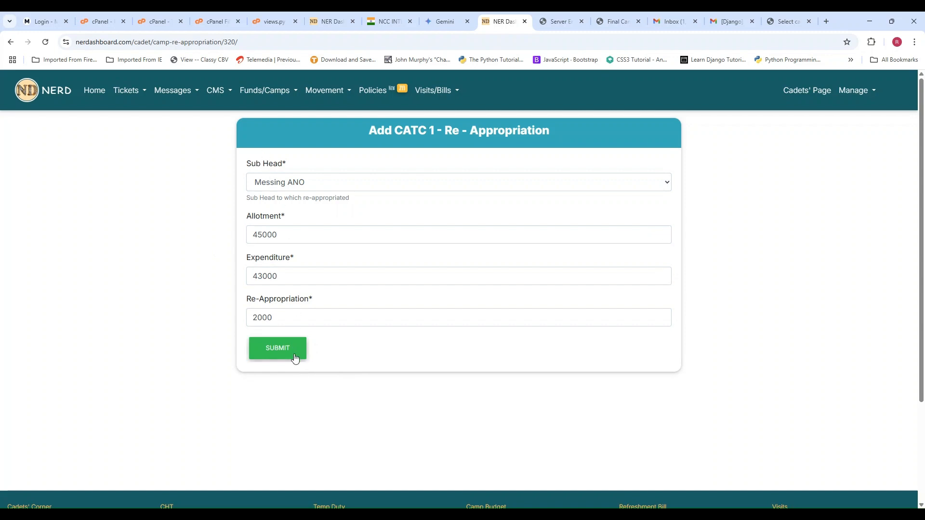
{"action": "left_click", "coordinate": [260, 361]}
- Start creating the Appx K data with CO as the appointment that opened the camp and DGC as the one that presided
{"action": "scroll", "coordinate": [256, 307], "scroll_direction": "down", "scroll_amount": 2}
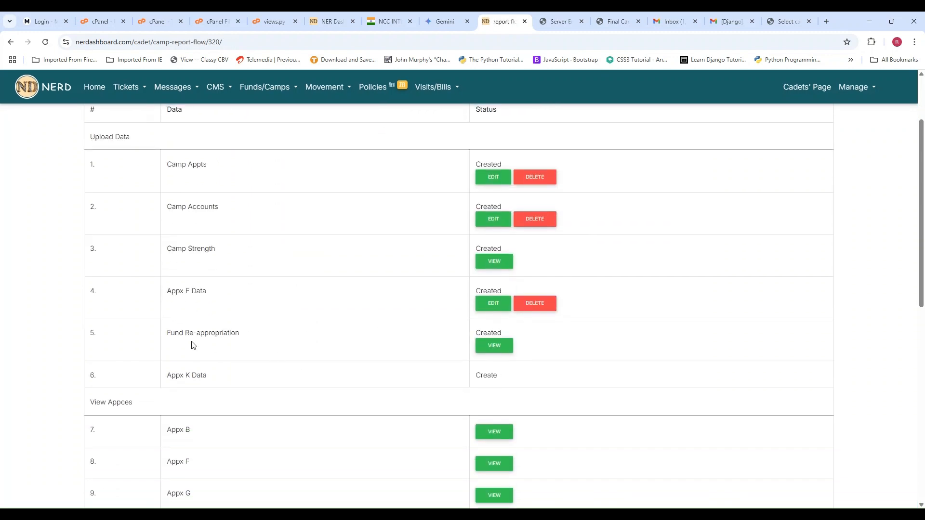
{"action": "left_click", "coordinate": [487, 377]}
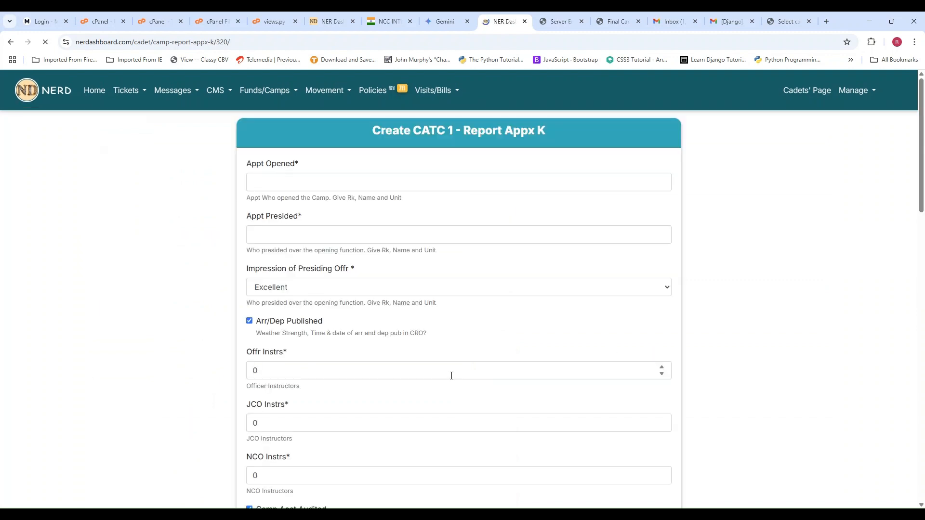
{"action": "left_click", "coordinate": [399, 181]}
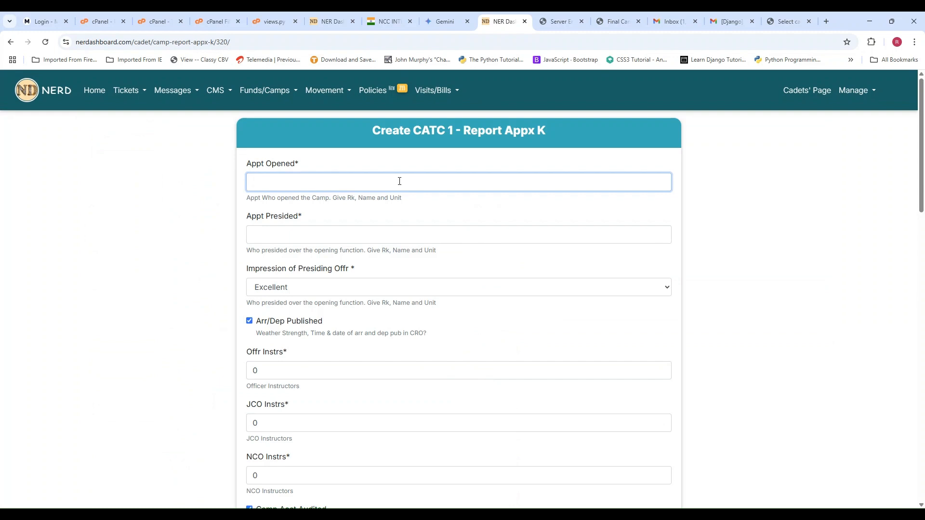
{"action": "type", "text": "CO"}
{"action": "key", "text": "Tab"}
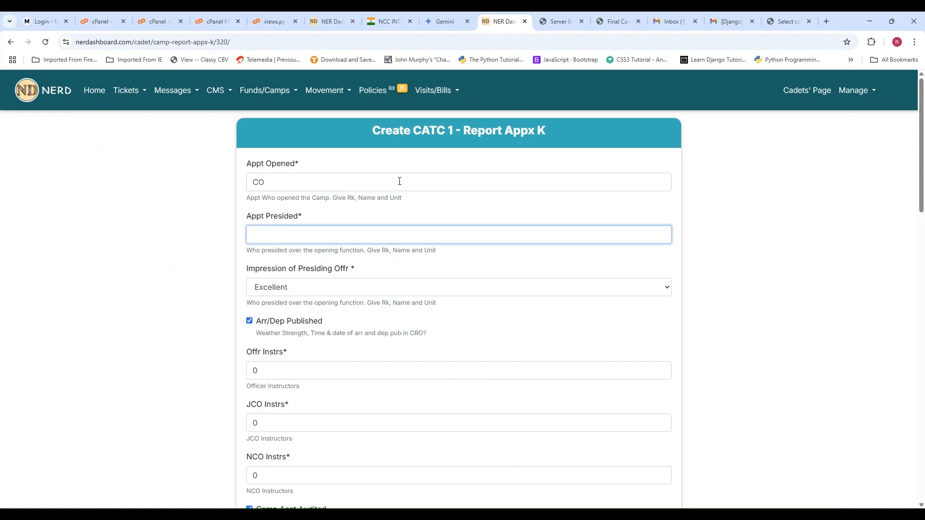
{"action": "type", "text": "DGC"}
- Set the instructor counts to 2 officers, 5 JCOs and 9 NCOs
{"action": "scroll", "coordinate": [399, 181], "scroll_direction": "down", "scroll_amount": 2}
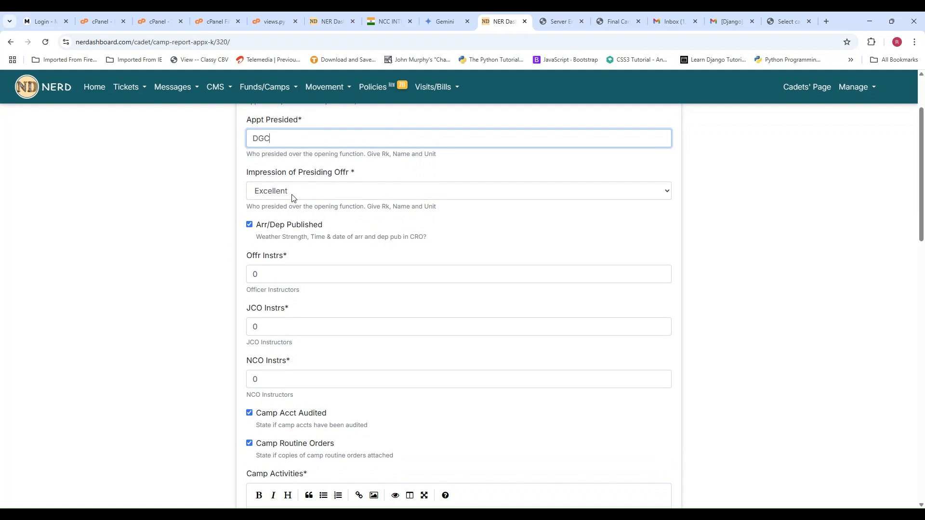
{"action": "scroll", "coordinate": [333, 193], "scroll_direction": "down", "scroll_amount": 1}
{"action": "left_click_drag", "start_coordinate": [262, 226], "coordinate": [251, 227]}
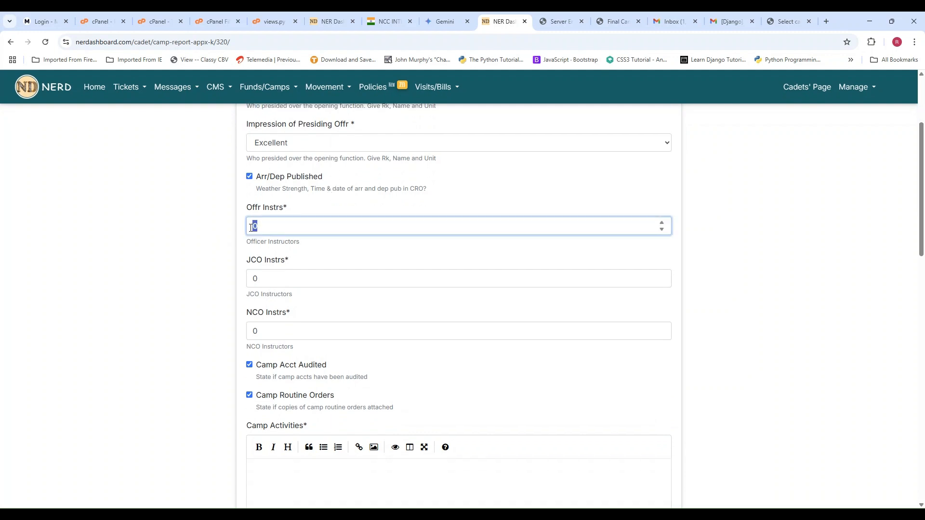
{"action": "type", "text": "2"}
{"action": "key", "text": "Tab"}
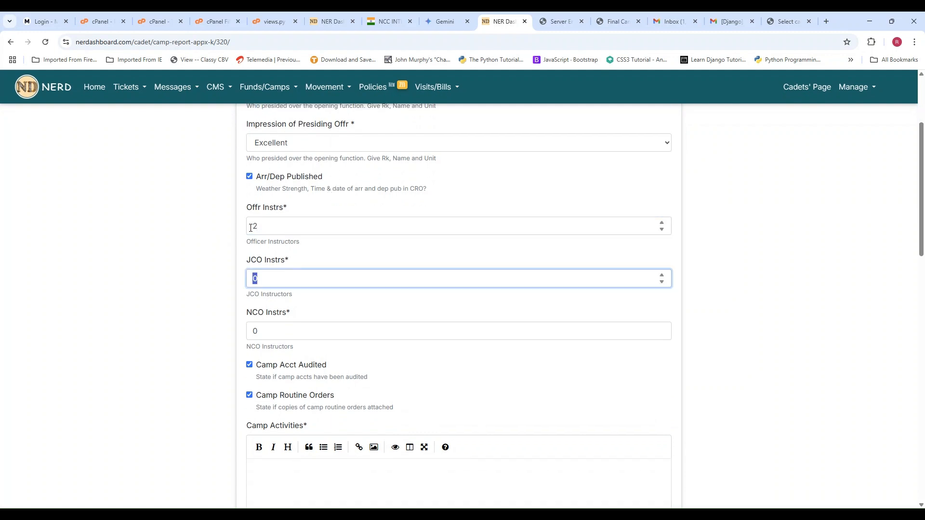
{"action": "type", "text": "5"}
{"action": "key", "text": "Tab"}
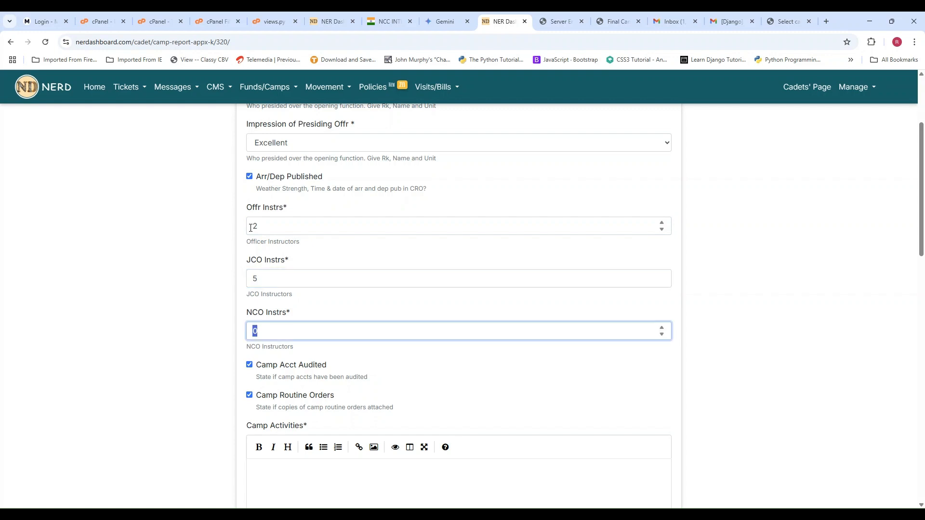
{"action": "type", "text": "9"}
- Add the heading "Camp Report" to the Camp Activities text
{"action": "scroll", "coordinate": [451, 260], "scroll_direction": "down", "scroll_amount": 3}
{"action": "scroll", "coordinate": [348, 354], "scroll_direction": "down", "scroll_amount": 7}
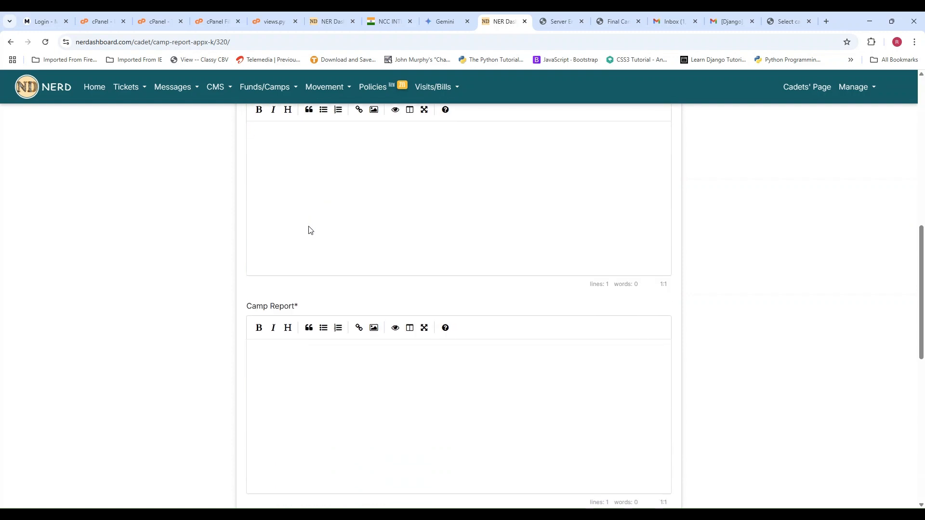
{"action": "scroll", "coordinate": [359, 254], "scroll_direction": "down", "scroll_amount": 2}
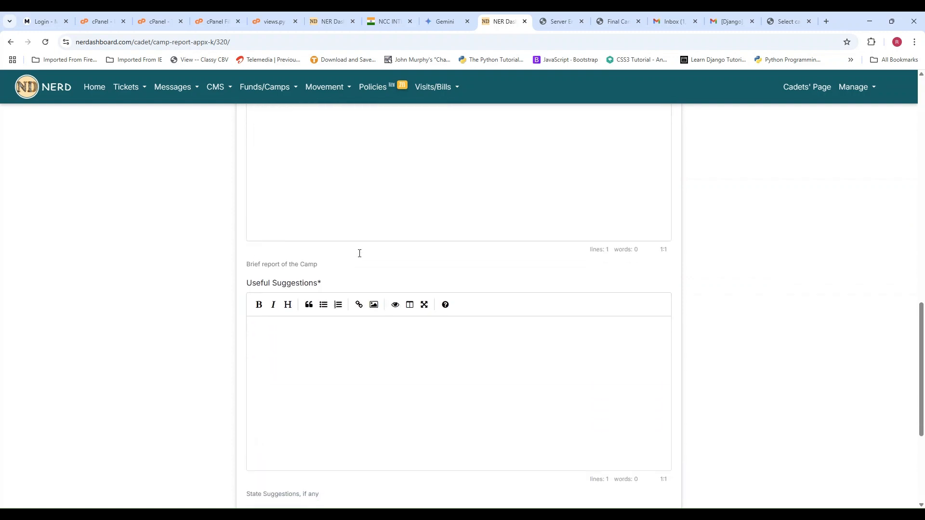
{"action": "scroll", "coordinate": [359, 246], "scroll_direction": "up", "scroll_amount": 3}
{"action": "scroll", "coordinate": [354, 235], "scroll_direction": "down", "scroll_amount": 3}
{"action": "scroll", "coordinate": [353, 233], "scroll_direction": "up", "scroll_amount": 7}
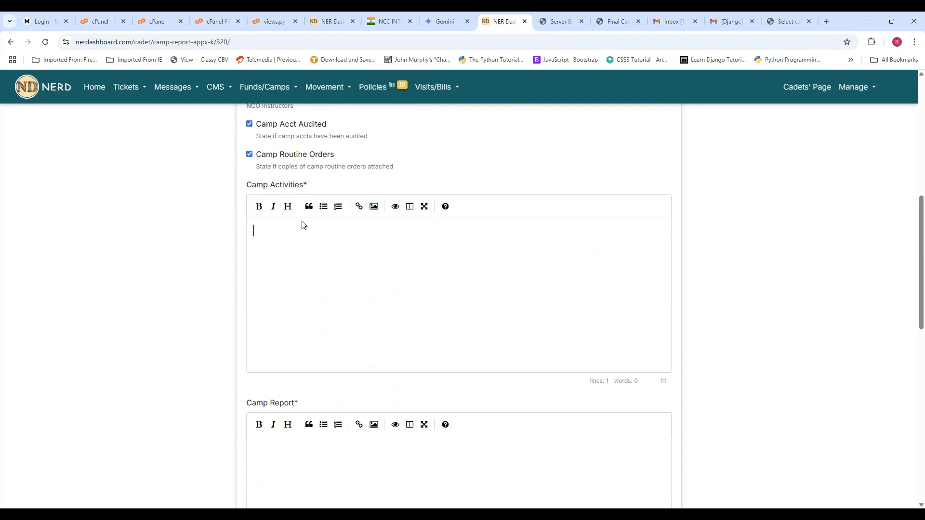
{"action": "left_click", "coordinate": [288, 206]}
{"action": "type", "text": "Camp "}
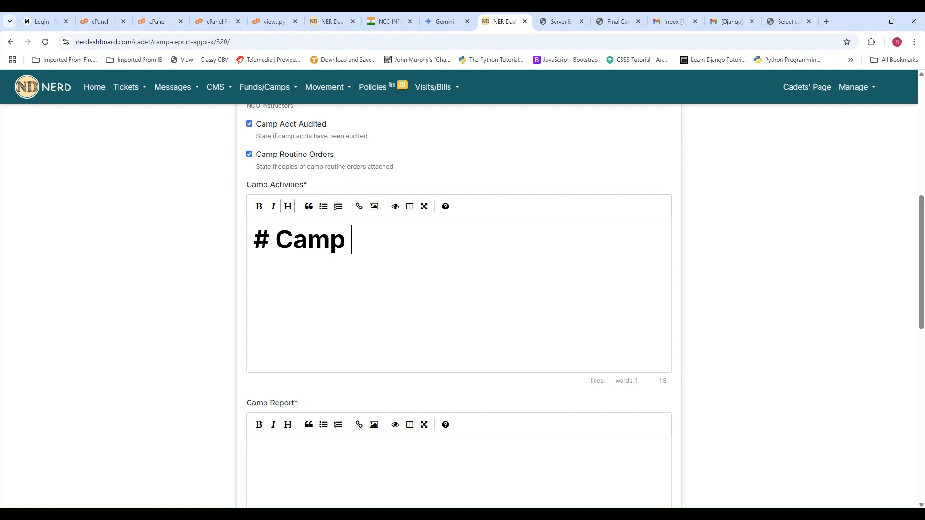
{"action": "type", "text": "Regp"}
{"action": "key", "text": "BackSpace"}
{"action": "key", "text": "BackSpace"}
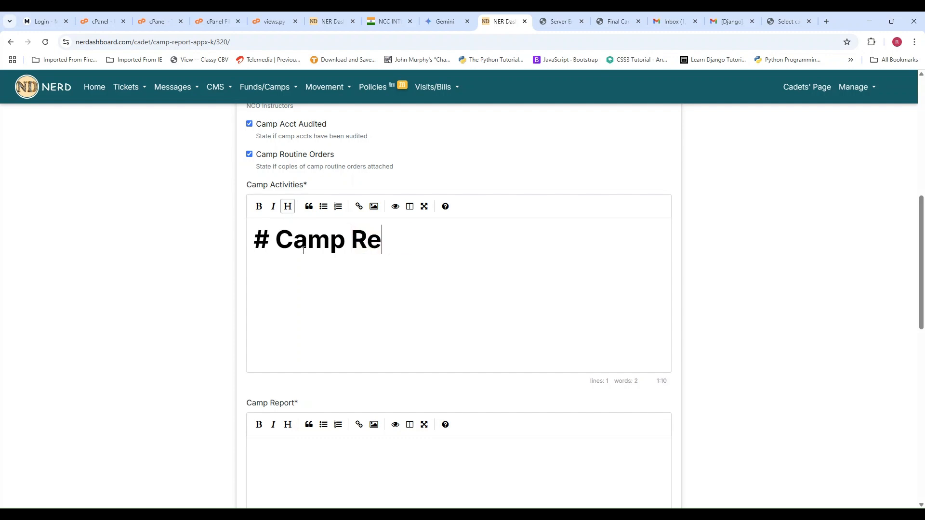
{"action": "type", "text": "port"}
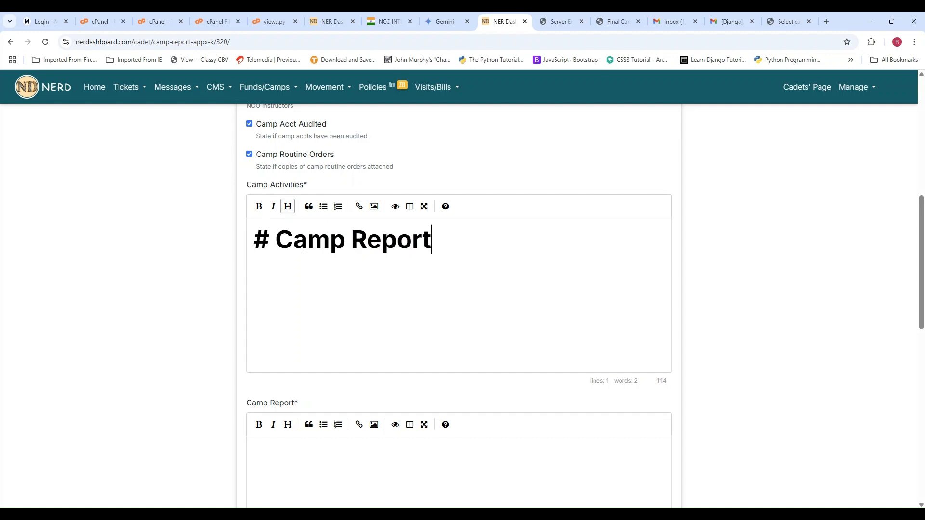
- Below the Camp Activities heading, write a numbered list with "This was the first camp" and "All cadets participated"
{"action": "key", "text": "Return"}
{"action": "type", "text": "1. This was the first camp"}
{"action": "key", "text": "Return"}
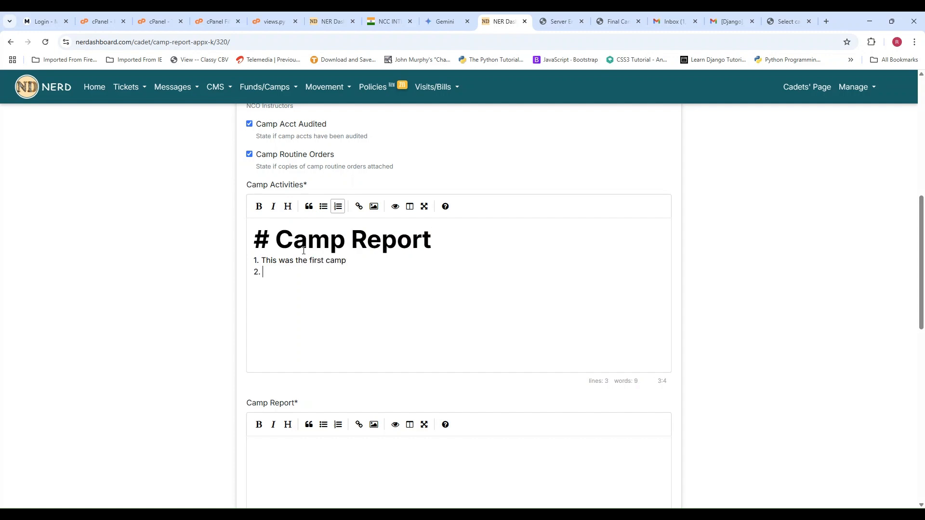
{"action": "type", "text": "All cadets participat"}
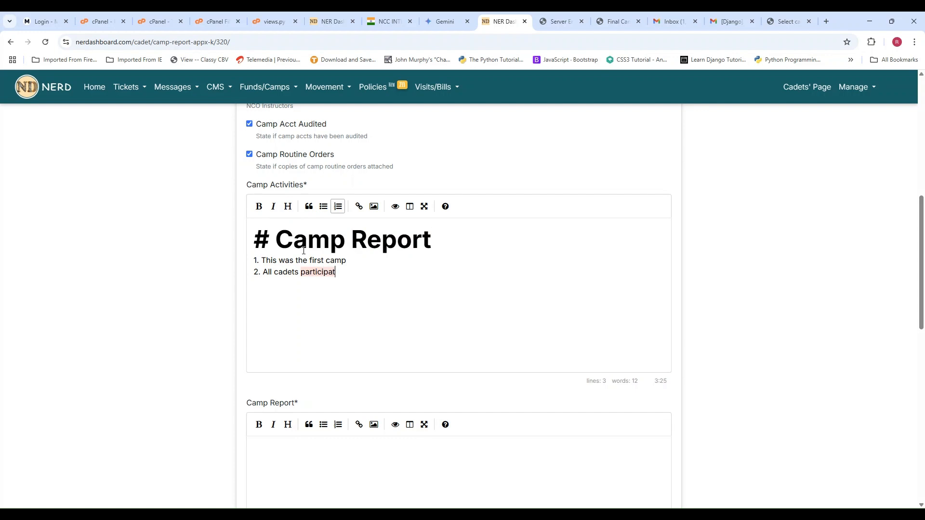
{"action": "type", "text": "ed"}
- Copy the two numbered lines from Camp Activities into both the Camp Report and Useful Suggestions texts
{"action": "left_click_drag", "start_coordinate": [366, 271], "coordinate": [252, 258]}
{"action": "key", "text": "ctrl+c"}
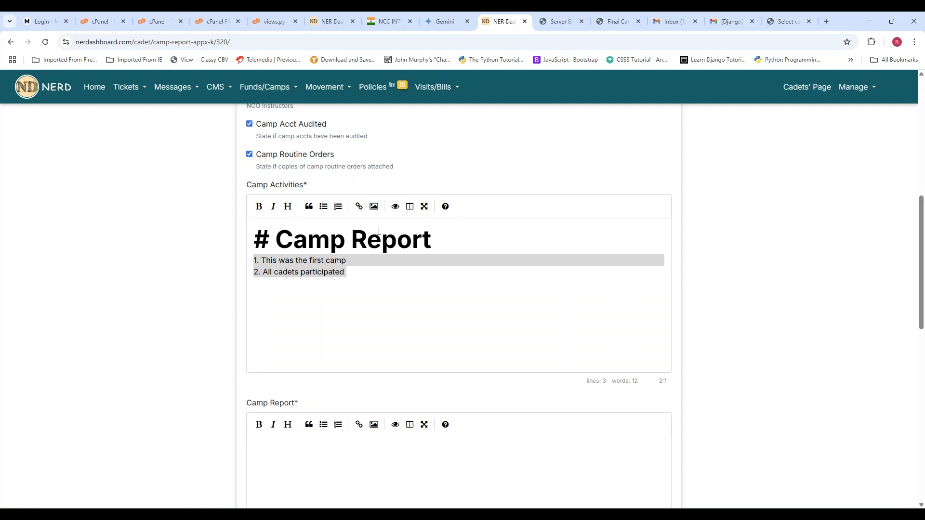
{"action": "scroll", "coordinate": [415, 234], "scroll_direction": "down", "scroll_amount": 4}
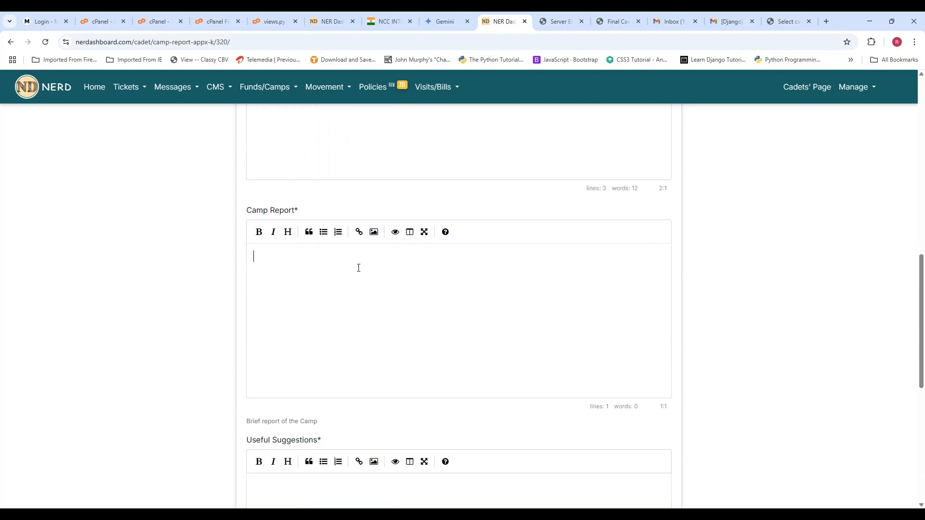
{"action": "key", "text": "ctrl+v"}
{"action": "scroll", "coordinate": [386, 203], "scroll_direction": "up", "scroll_amount": 5}
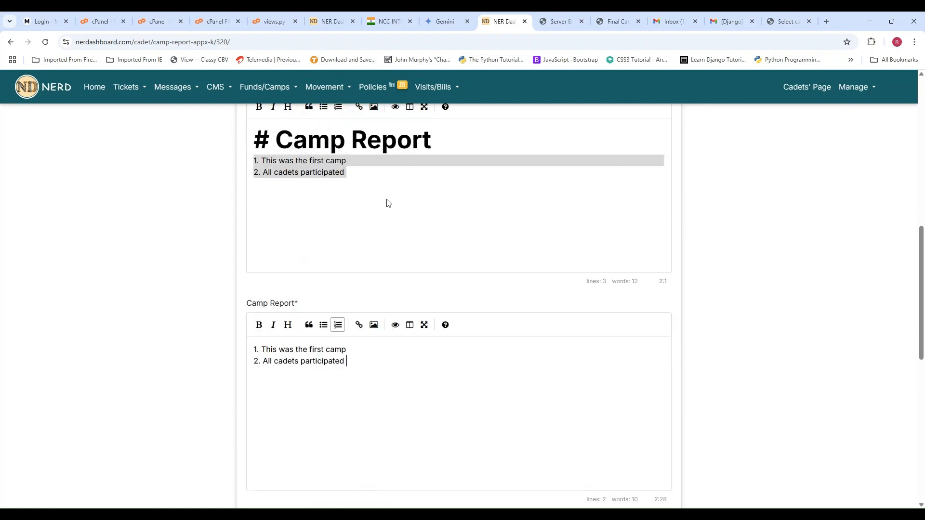
{"action": "scroll", "coordinate": [387, 202], "scroll_direction": "down", "scroll_amount": 9}
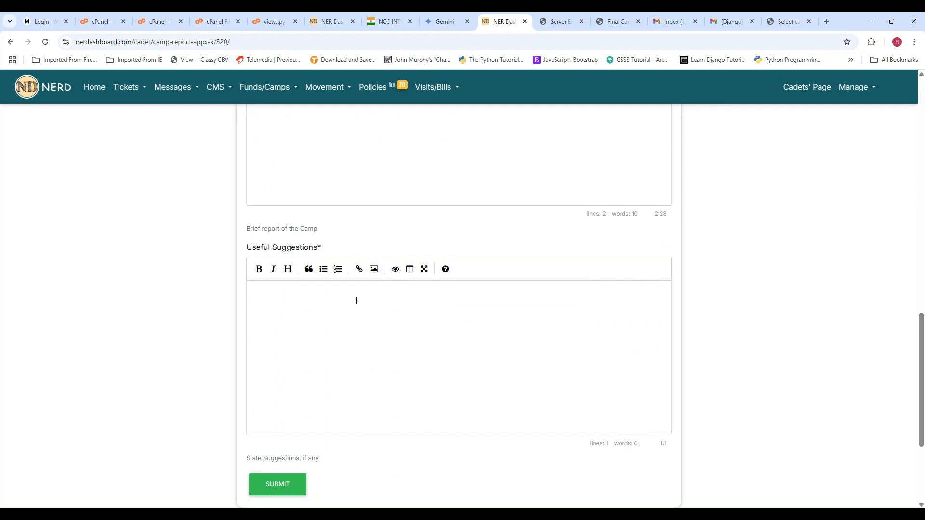
{"action": "key", "text": "ctrl+v"}
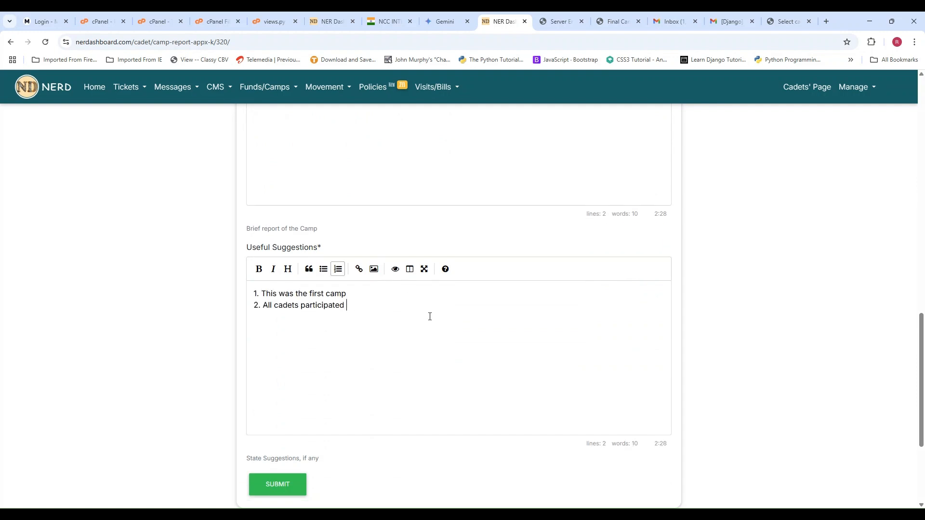
- Submit the Appx K data and look over the CATC 1 camp report's status list
{"action": "scroll", "coordinate": [430, 317], "scroll_direction": "down", "scroll_amount": 1}
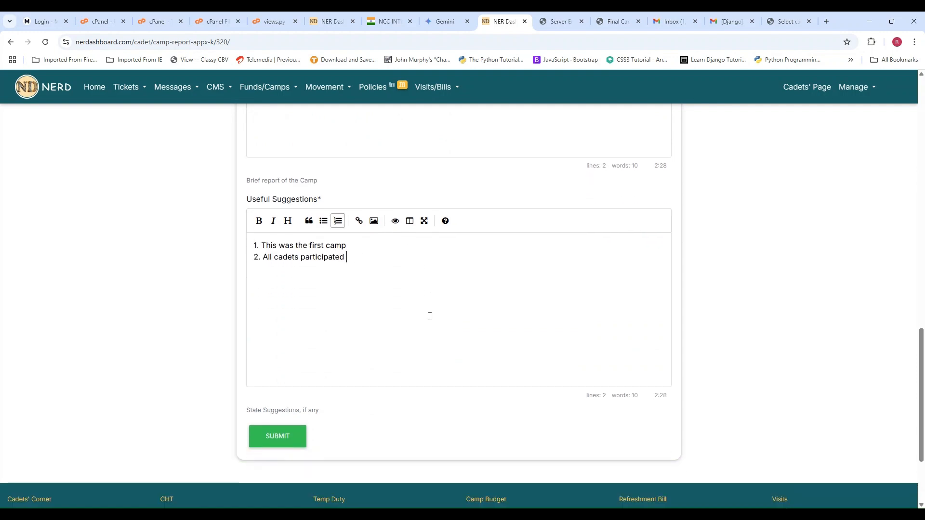
{"action": "left_click", "coordinate": [278, 436]}
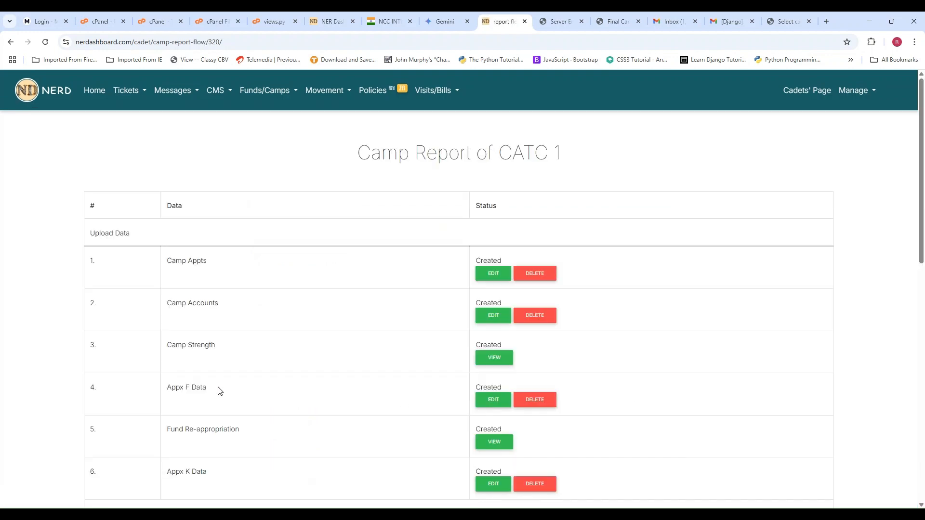
{"action": "scroll", "coordinate": [352, 298], "scroll_direction": "down", "scroll_amount": 2}
{"action": "scroll", "coordinate": [352, 297], "scroll_direction": "up", "scroll_amount": 1}
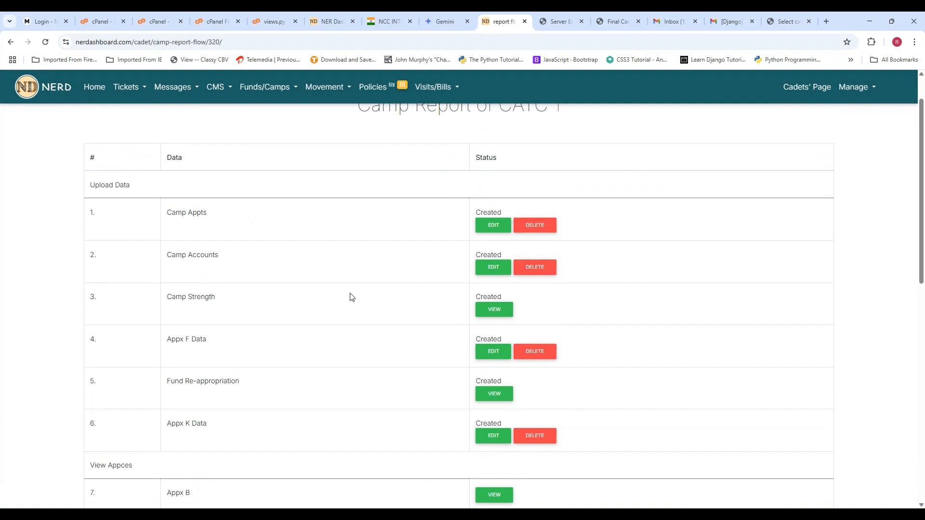
{"action": "scroll", "coordinate": [353, 298], "scroll_direction": "up", "scroll_amount": 1}
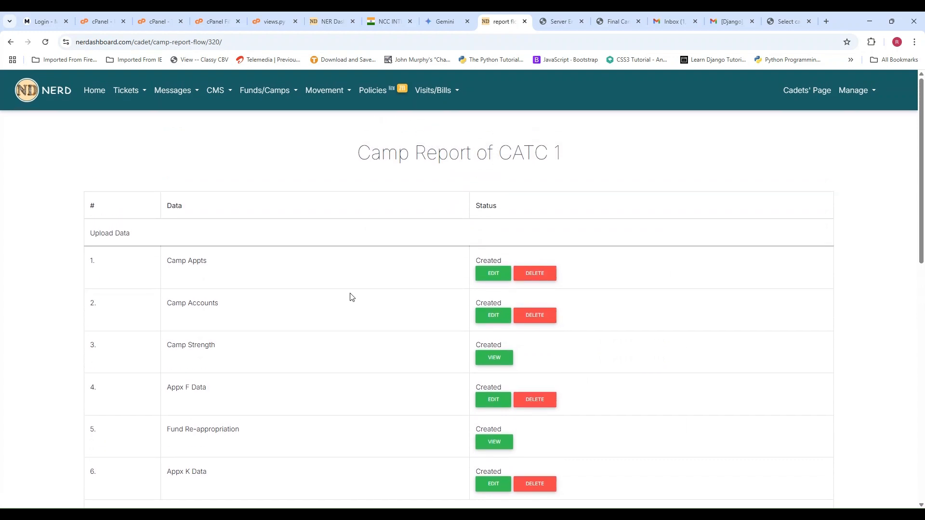